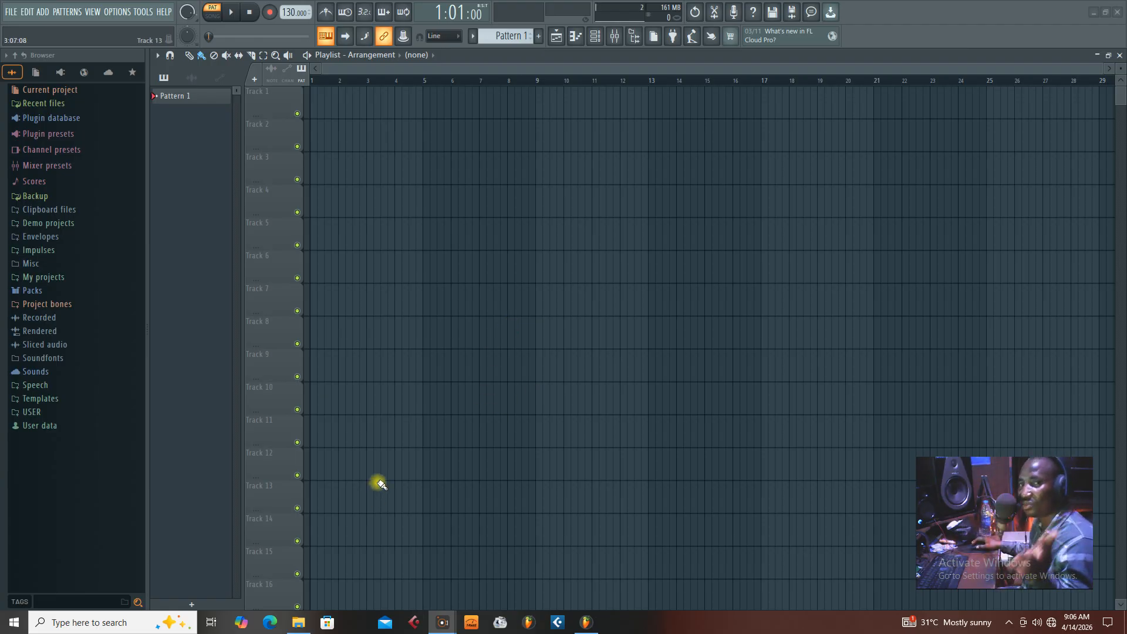
- Import the TUTU BEAT SAMPLE audio file from the FL STUDIO TUTORAL PAGE folder onto Track 1 at bar 1
{"action": "left_click", "coordinate": [298, 627]}
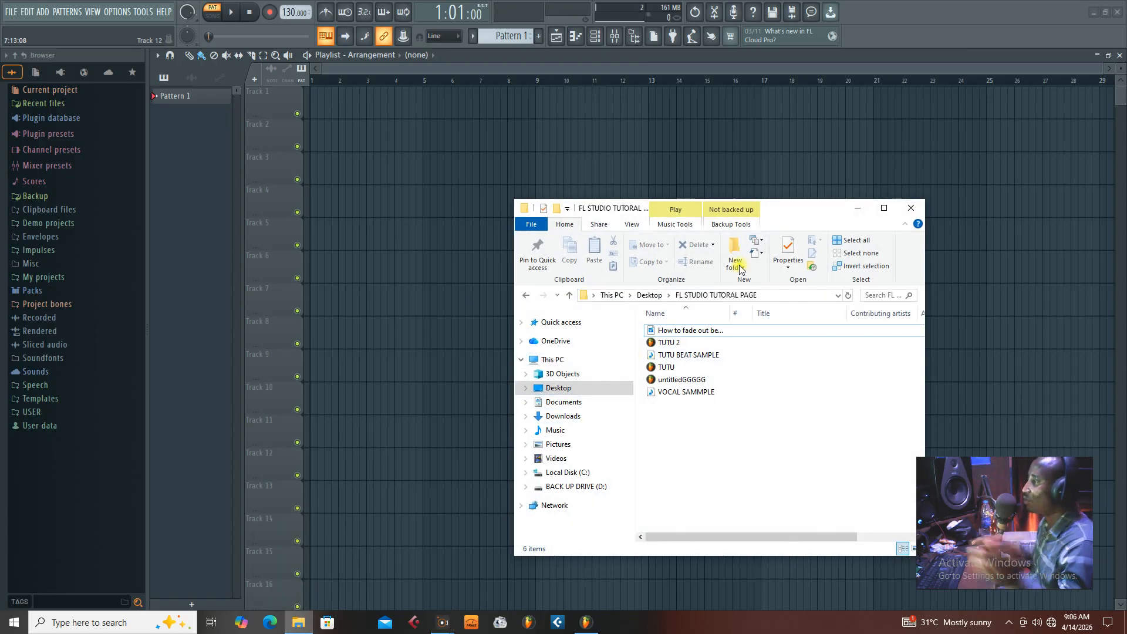
{"action": "left_click_drag", "start_coordinate": [776, 213], "coordinate": [888, 235]}
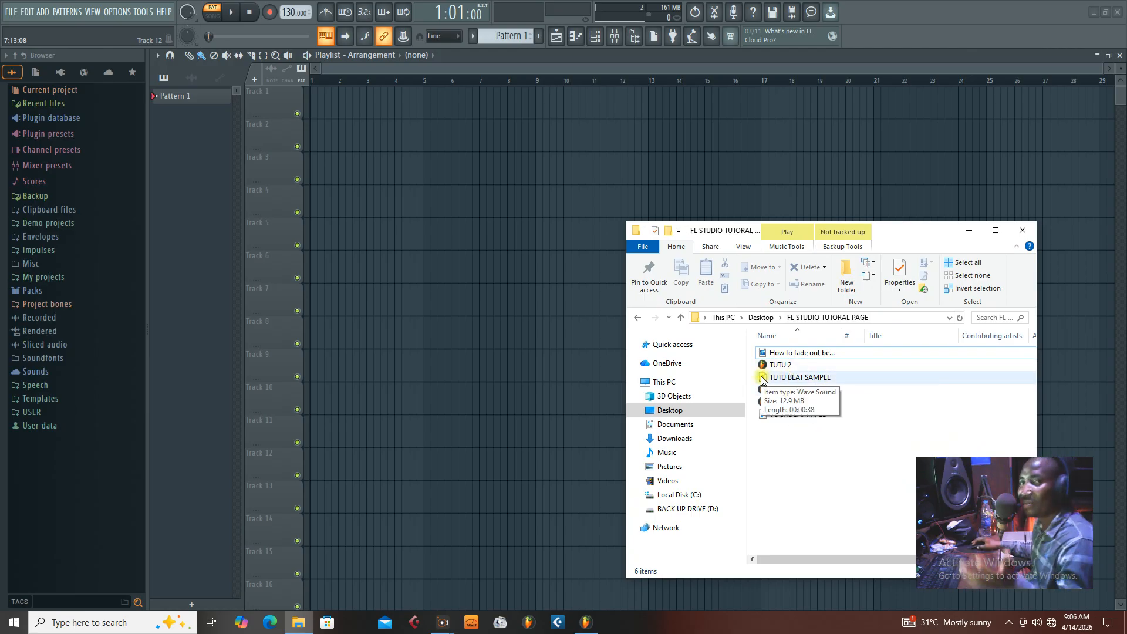
{"action": "left_click_drag", "start_coordinate": [762, 379], "coordinate": [278, 161]}
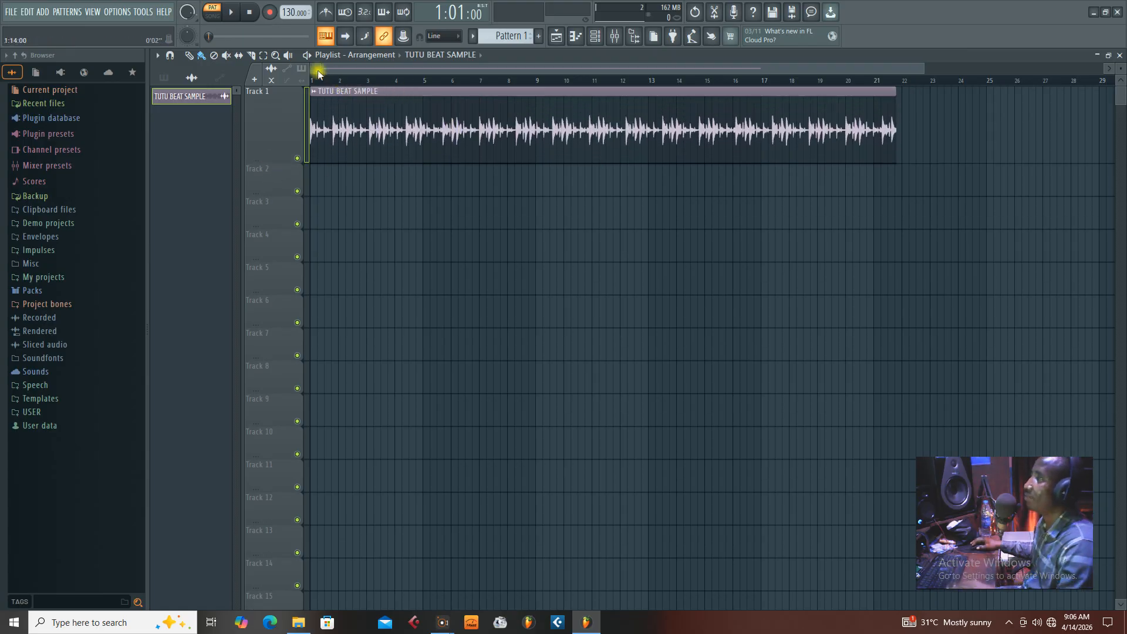
- Switch playback to song mode and play the beat sample from the start, then stop it
{"action": "left_click", "coordinate": [212, 14]}
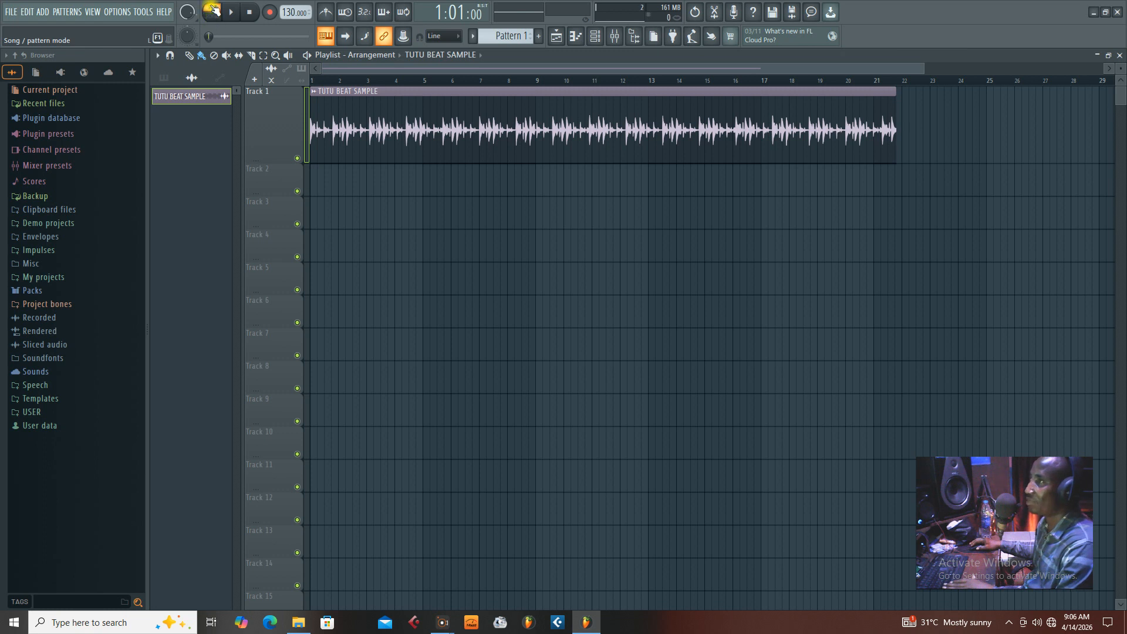
{"action": "key", "text": "space"}
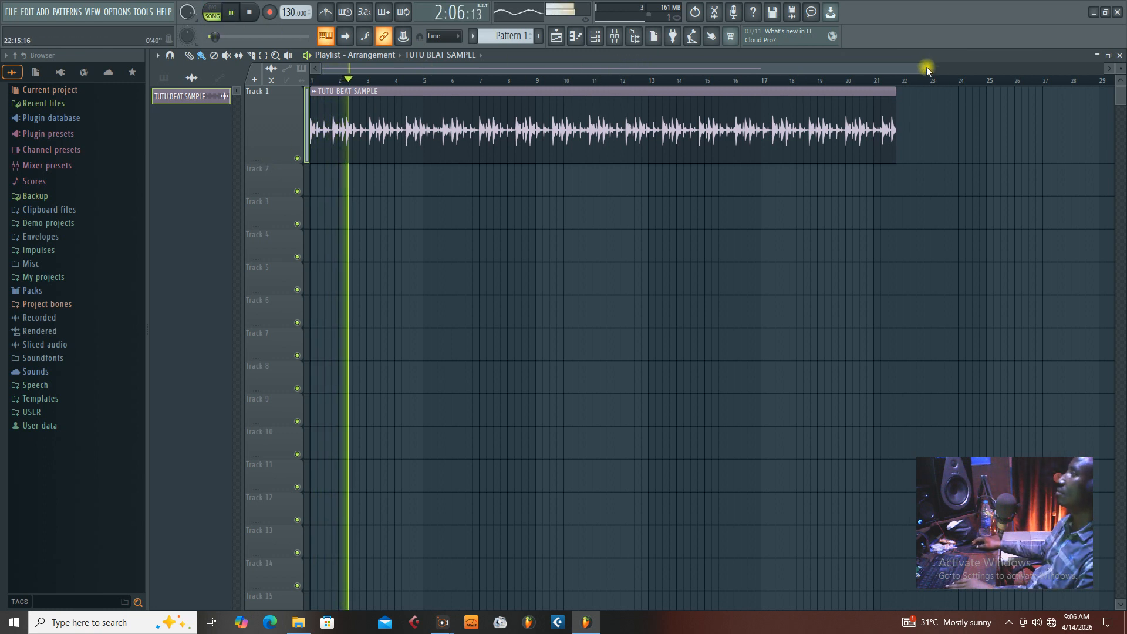
{"action": "scroll", "coordinate": [927, 69], "scroll_direction": "down", "scroll_amount": 2}
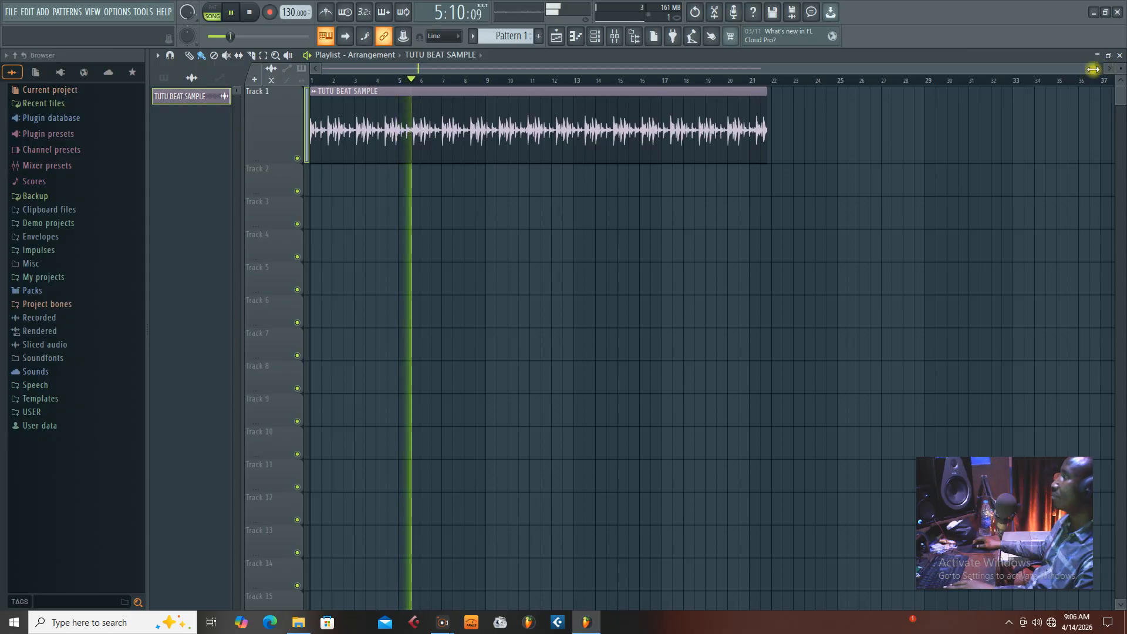
{"action": "left_click_drag", "start_coordinate": [1093, 70], "coordinate": [819, 70]}
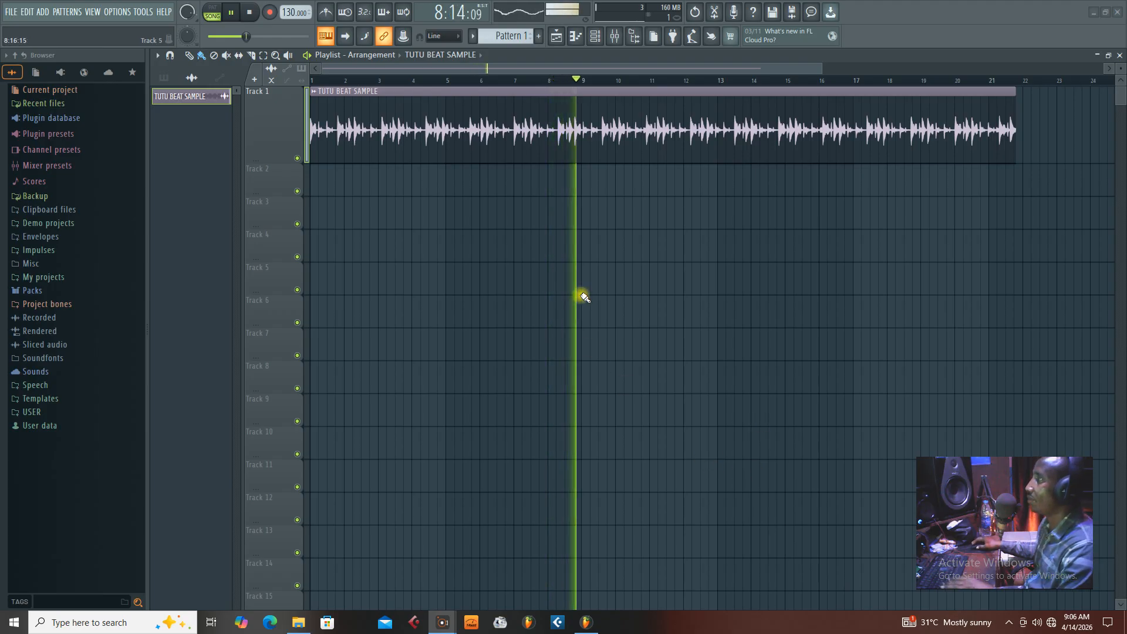
{"action": "key", "text": "space"}
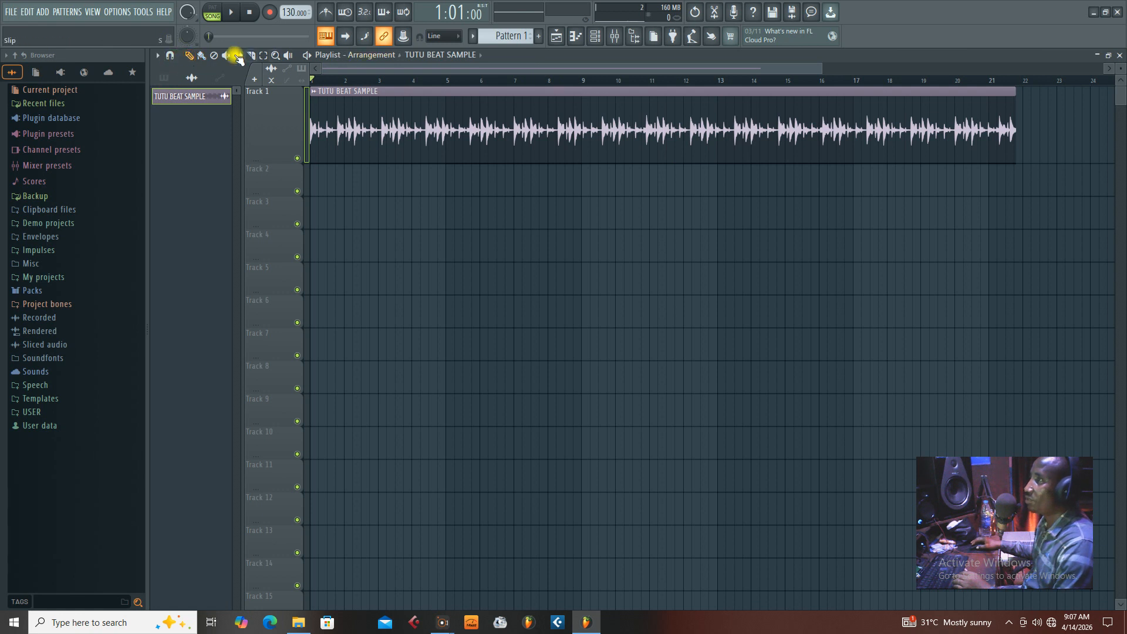
- Increase Track 1's height to roughly two and a half times so the beat's waveform shows larger
{"action": "left_click", "coordinate": [191, 57]}
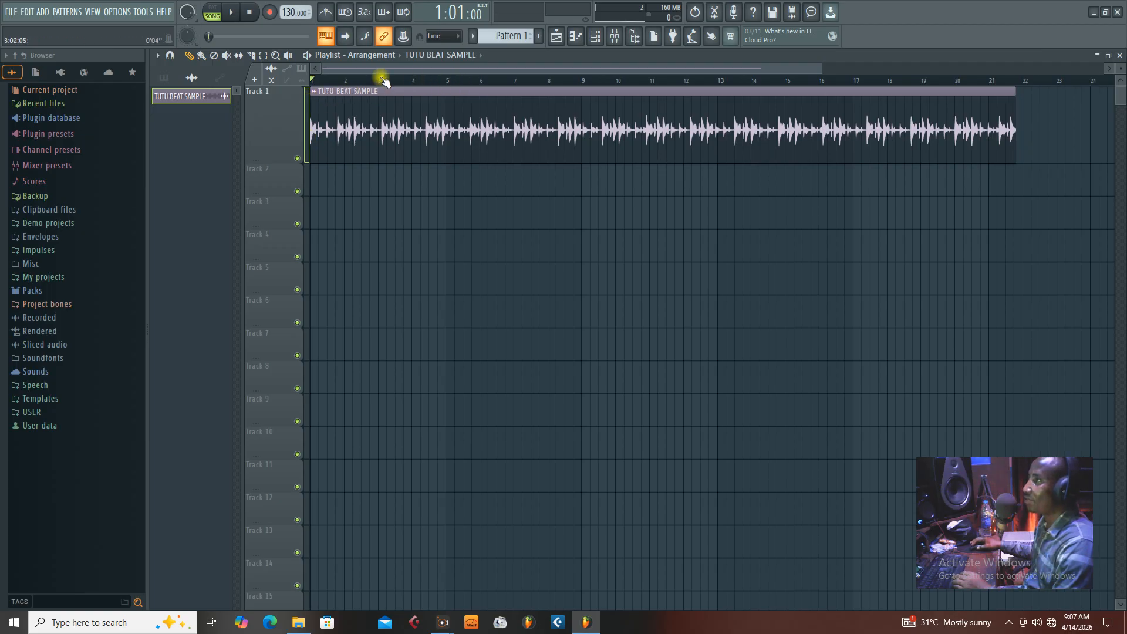
{"action": "left_click", "coordinate": [212, 56]}
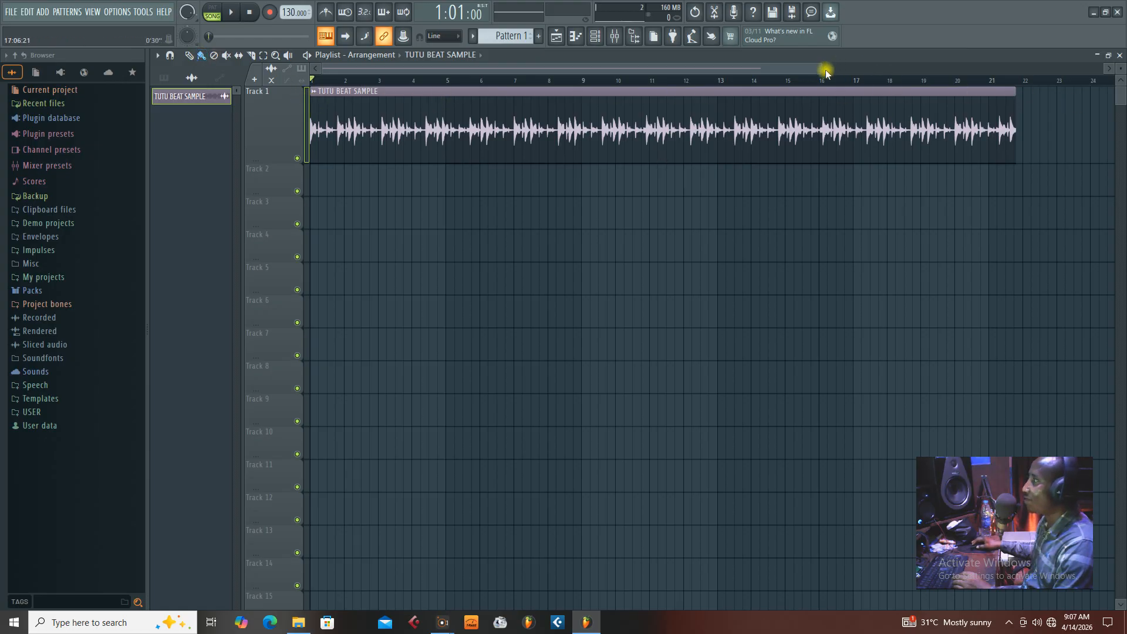
{"action": "left_click_drag", "start_coordinate": [825, 72], "coordinate": [684, 61]}
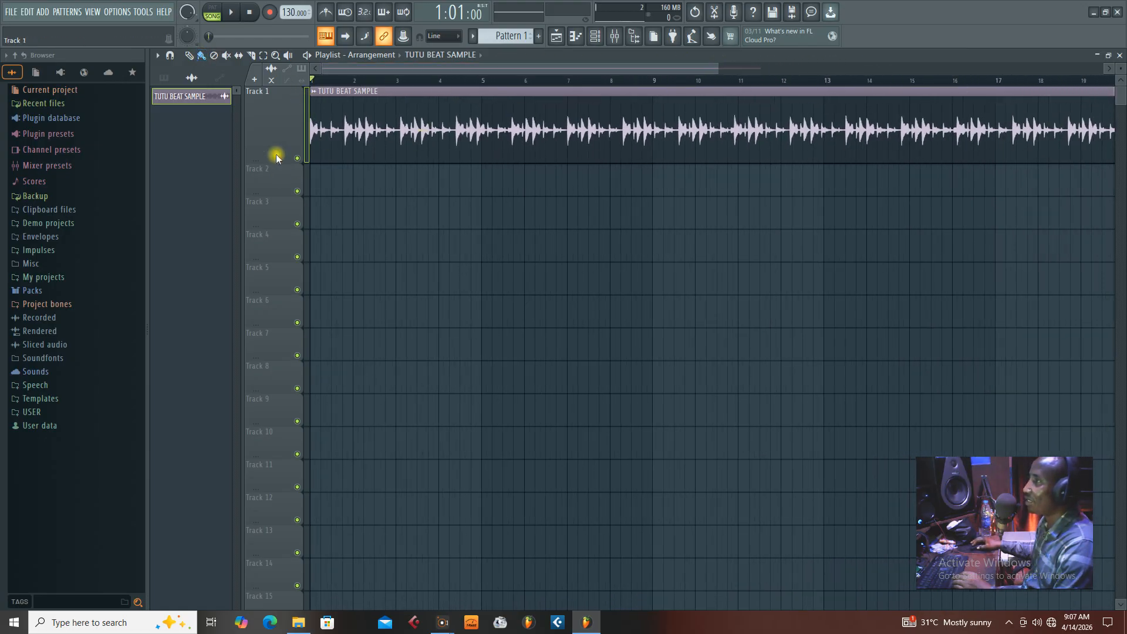
{"action": "left_click_drag", "start_coordinate": [273, 162], "coordinate": [302, 293]}
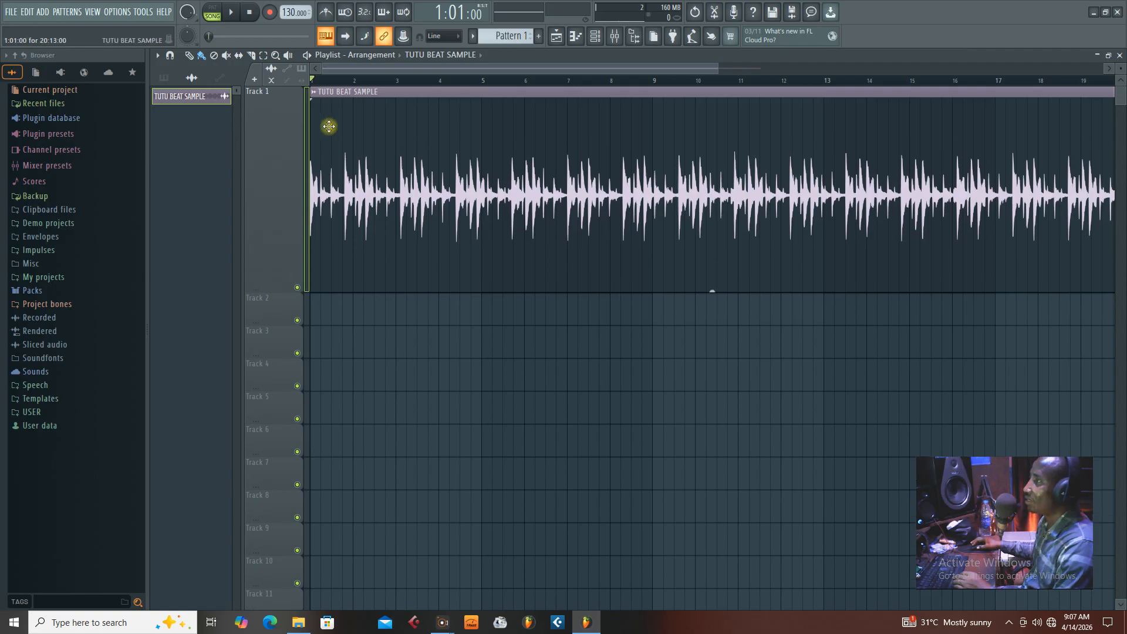
{"action": "left_click", "coordinate": [266, 314]}
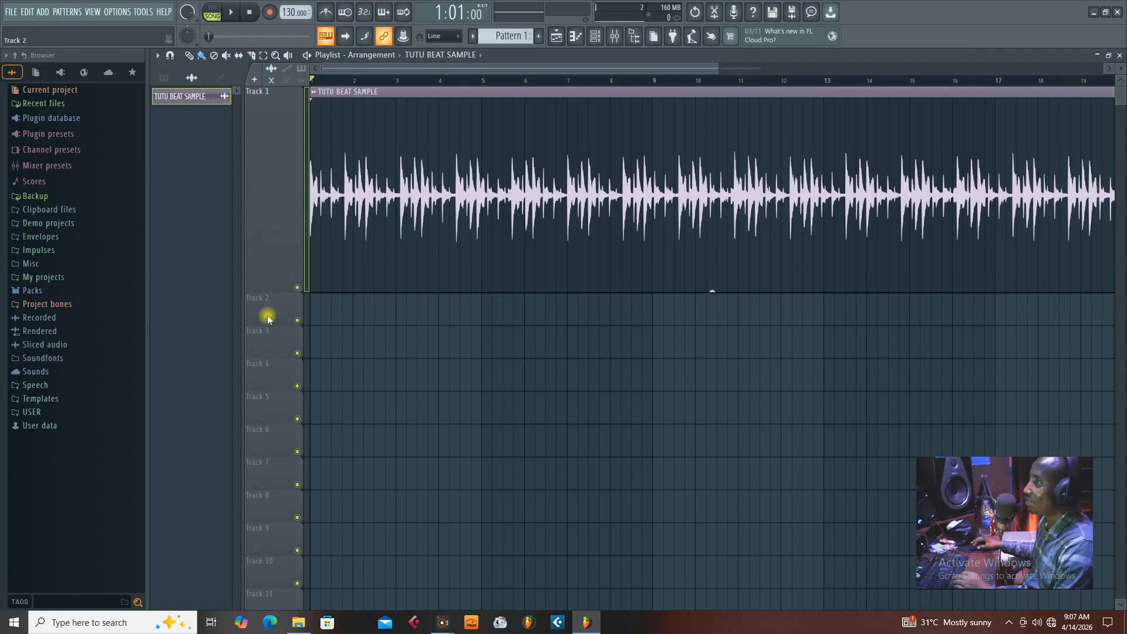
- Examine the beat clip's volume automation and fade-in curve options without applying any
{"action": "left_click", "coordinate": [317, 93]}
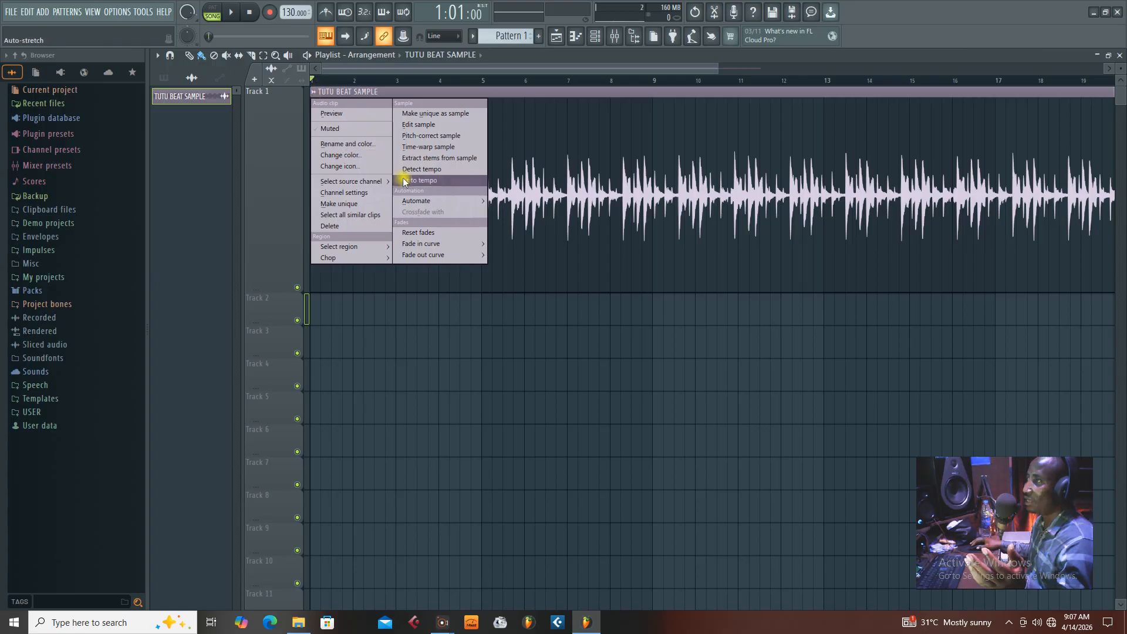
{"action": "mouse_move", "coordinate": [435, 200]}
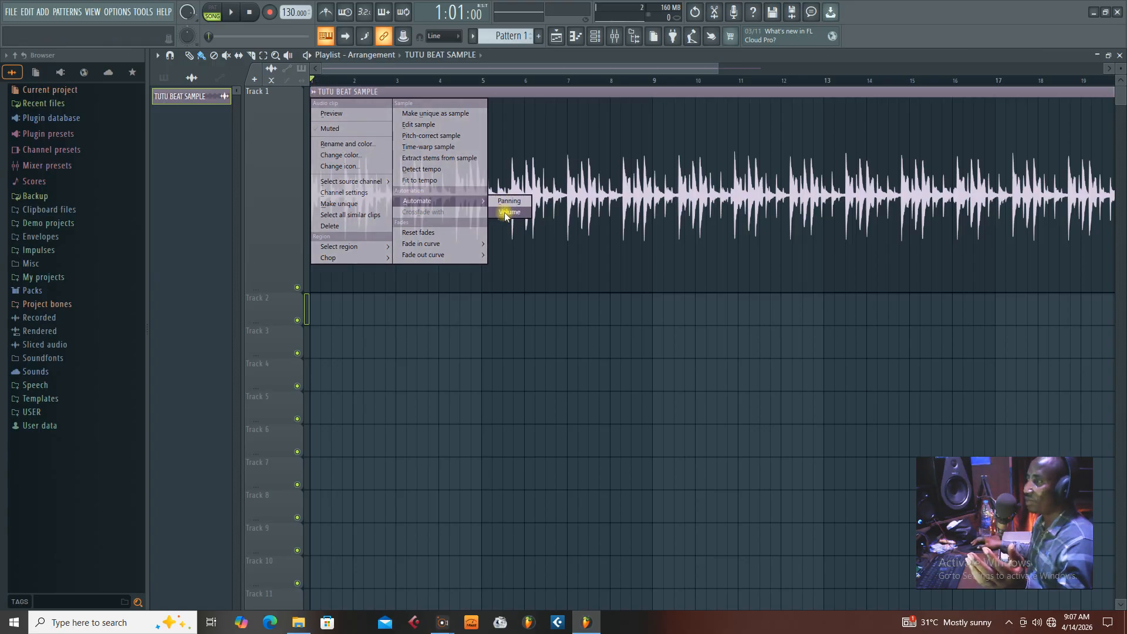
{"action": "mouse_move", "coordinate": [467, 242]}
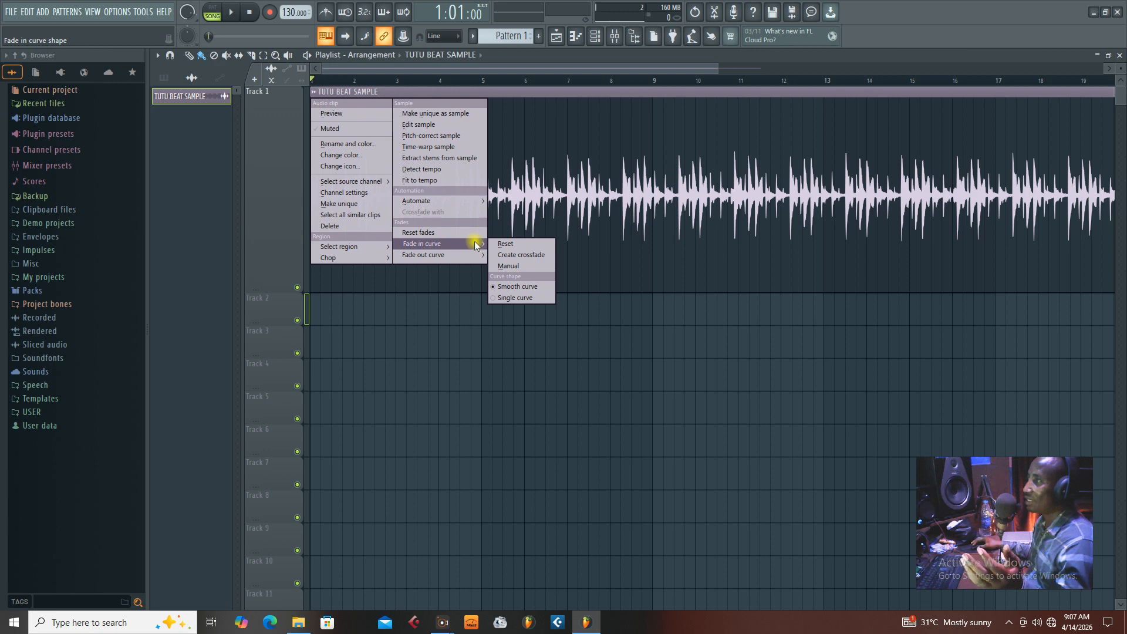
{"action": "left_click", "coordinate": [332, 92]}
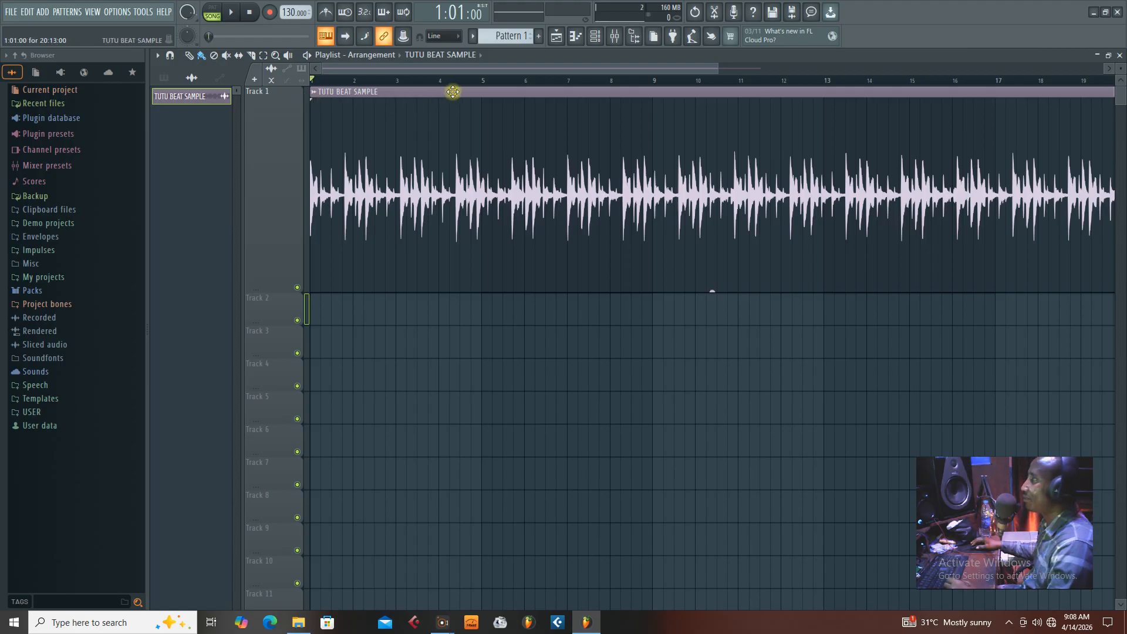
- Add a fade-in of about 3.06 seconds to the start of the beat clip and play it back
{"action": "left_click_drag", "start_coordinate": [314, 102], "coordinate": [364, 106]}
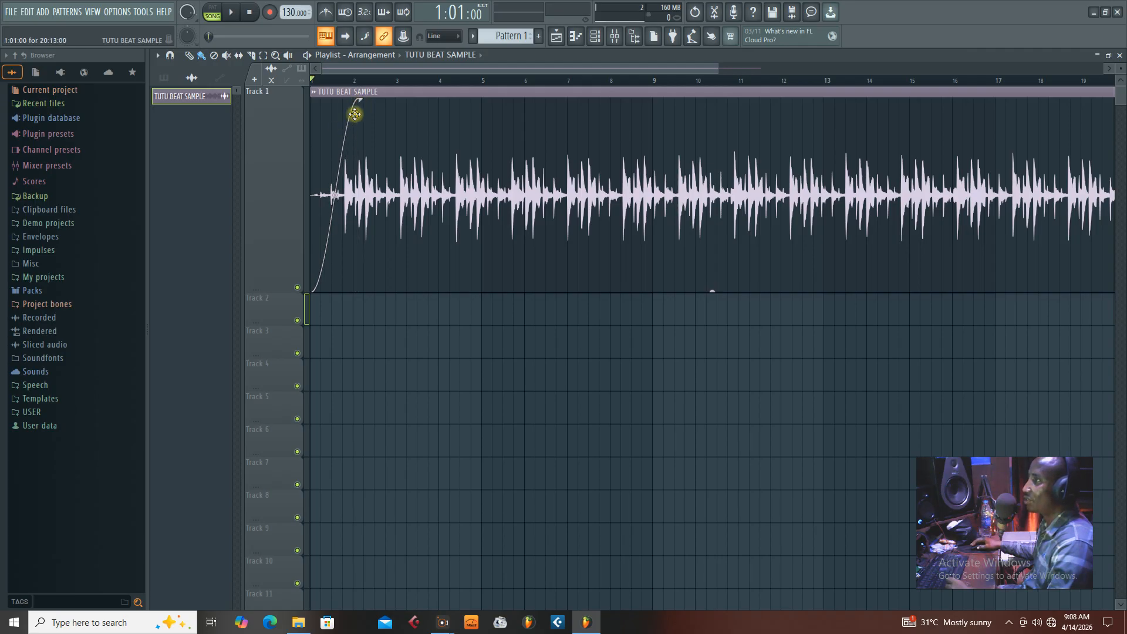
{"action": "left_click_drag", "start_coordinate": [362, 100], "coordinate": [386, 101]}
{"action": "key", "text": "space"}
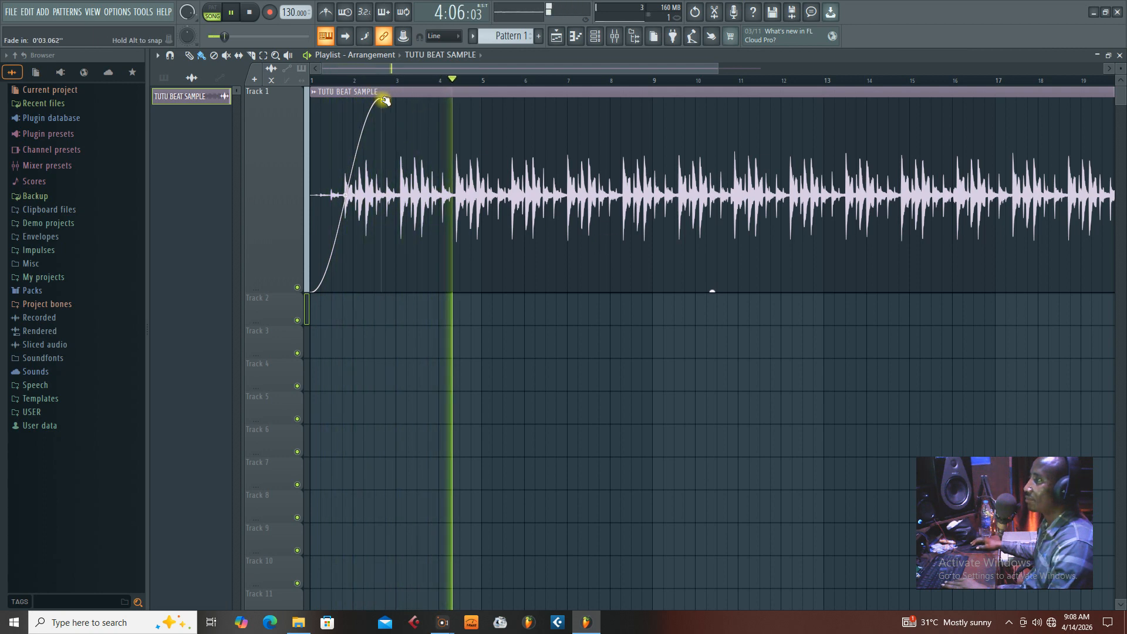
{"action": "key", "text": "space"}
- Shift the beat clip to start at 1:09:00, shorten its fade-in to about 1.67 seconds and play it back
{"action": "mouse_move", "coordinate": [382, 98]}
{"action": "left_mouse_down"}
{"action": "mouse_move", "coordinate": [346, 103]}
{"action": "mouse_move", "coordinate": [360, 130]}
{"action": "mouse_move", "coordinate": [361, 101]}
{"action": "mouse_move", "coordinate": [417, 98]}
{"action": "mouse_move", "coordinate": [343, 99]}
{"action": "mouse_move", "coordinate": [375, 101]}
{"action": "left_mouse_up"}
{"action": "key", "text": "space"}
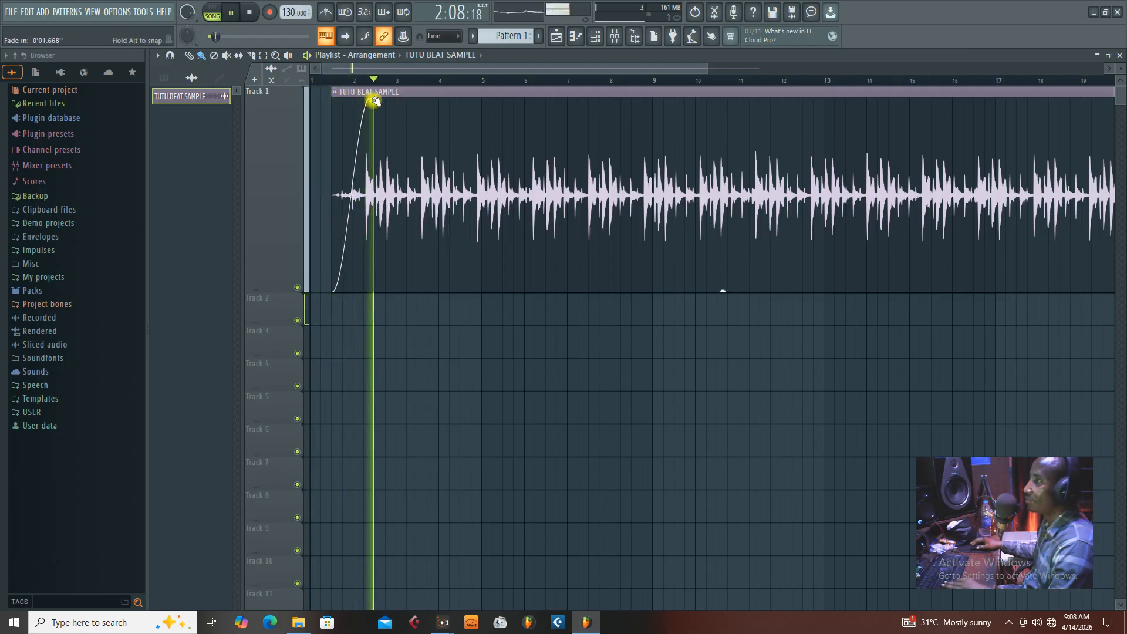
{"action": "key", "text": "space"}
{"action": "key", "text": "space"}
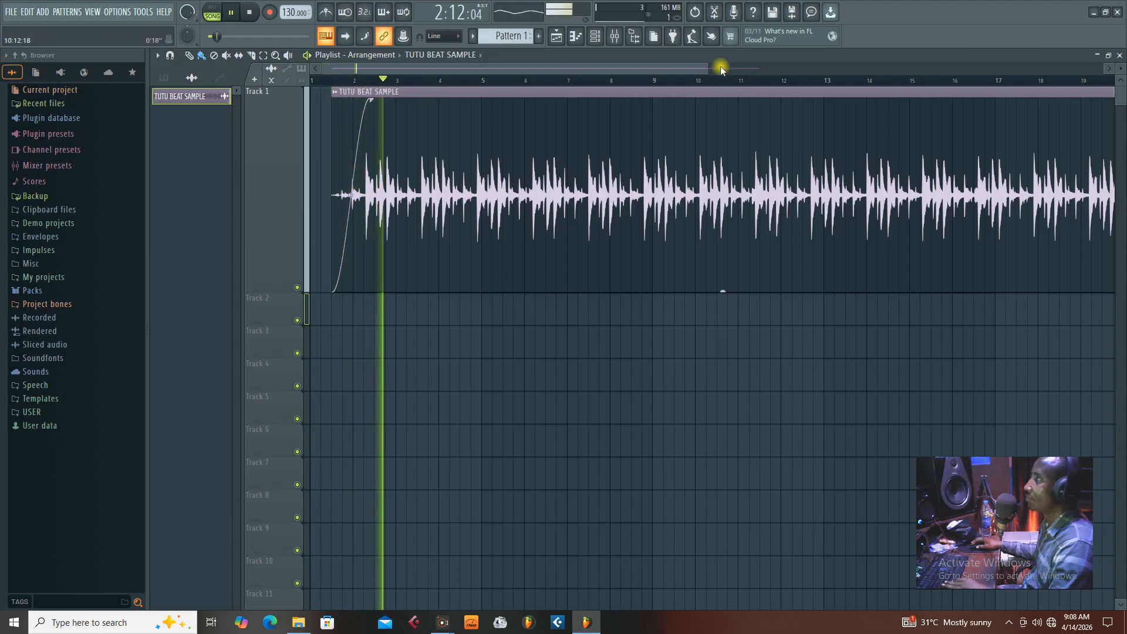
- Bend the middle of the fade-in curve upward for a faster volume rise and listen to the result
{"action": "left_click_drag", "start_coordinate": [707, 68], "coordinate": [502, 67]}
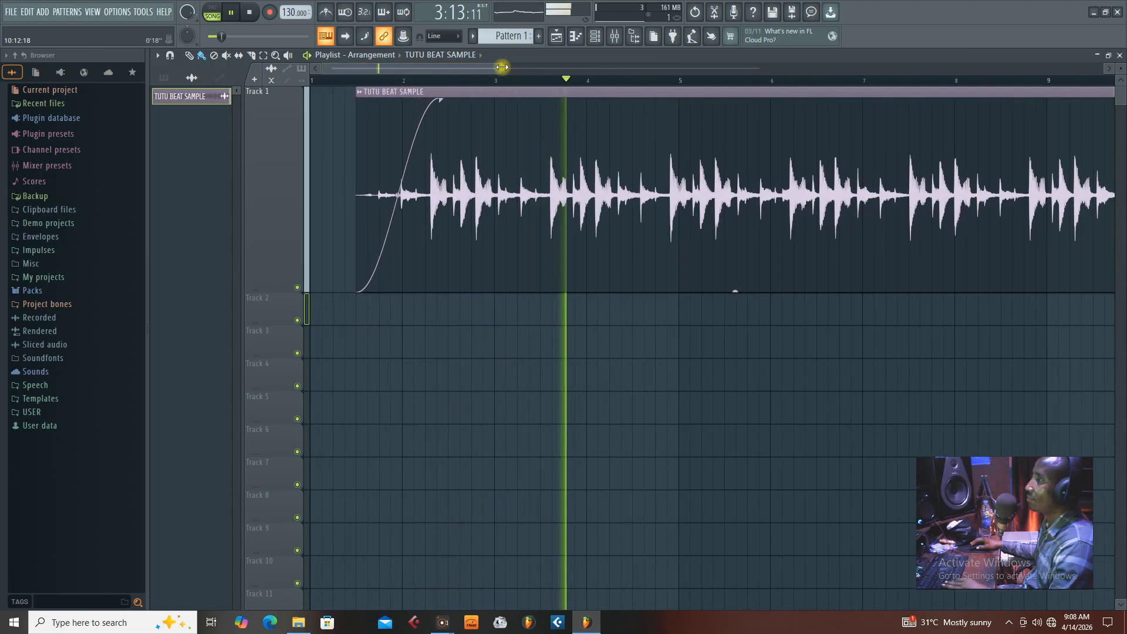
{"action": "key", "text": "space"}
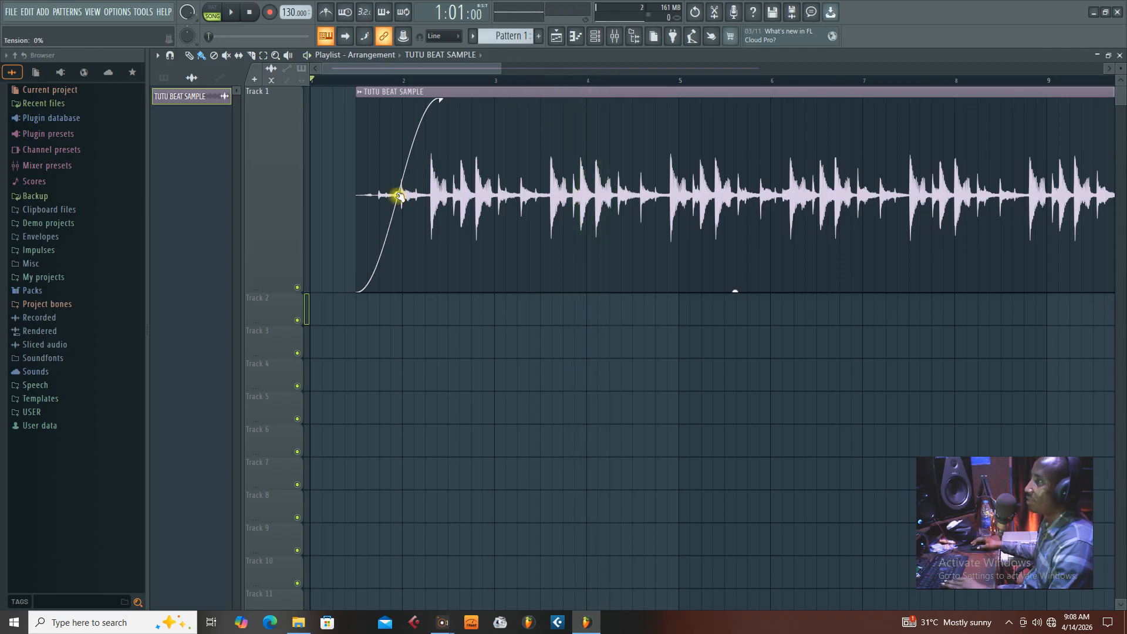
{"action": "left_click_drag", "start_coordinate": [398, 194], "coordinate": [398, 142]}
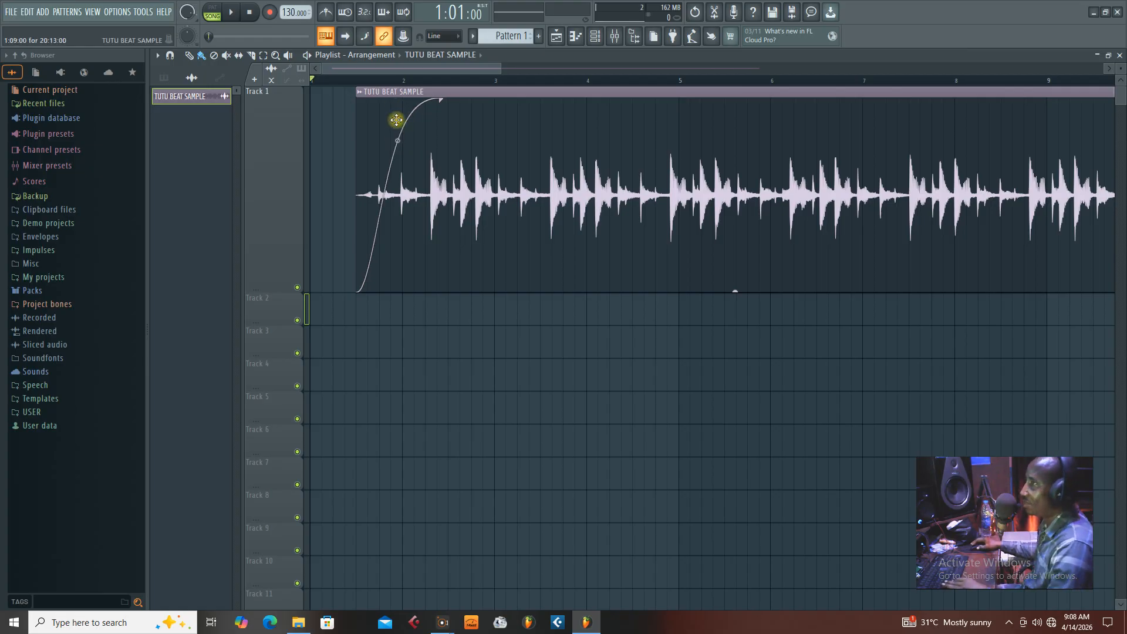
{"action": "key", "text": "space"}
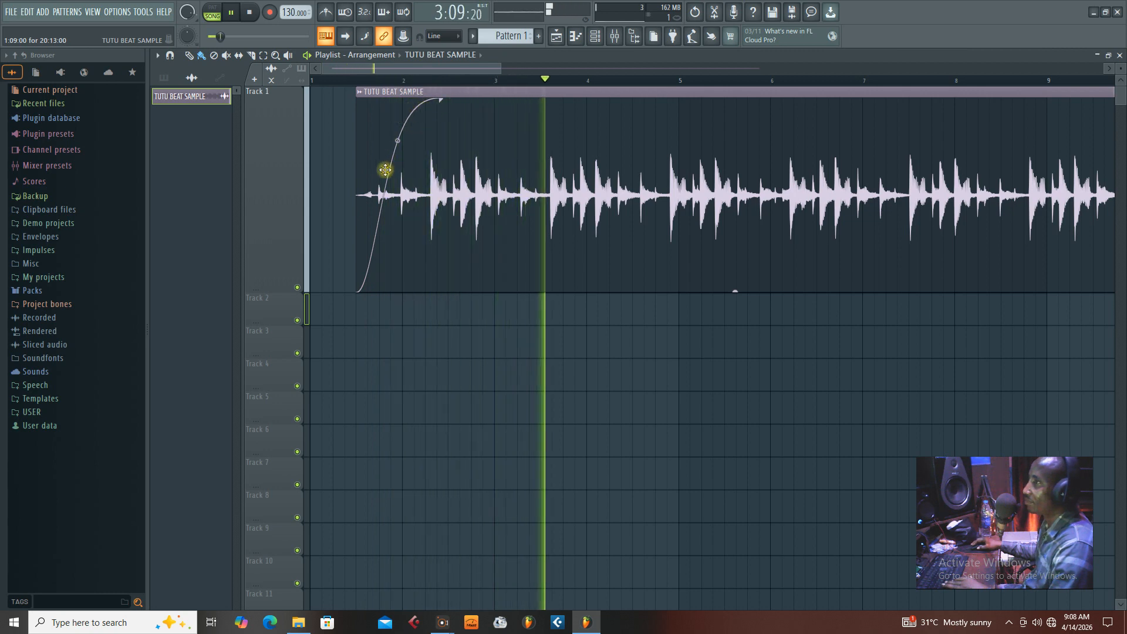
{"action": "key", "text": "space"}
- Bend the middle of the fade-in curve well below centre for a slower volume rise and listen to the result
{"action": "left_click_drag", "start_coordinate": [399, 140], "coordinate": [398, 251]}
{"action": "key", "text": "space"}
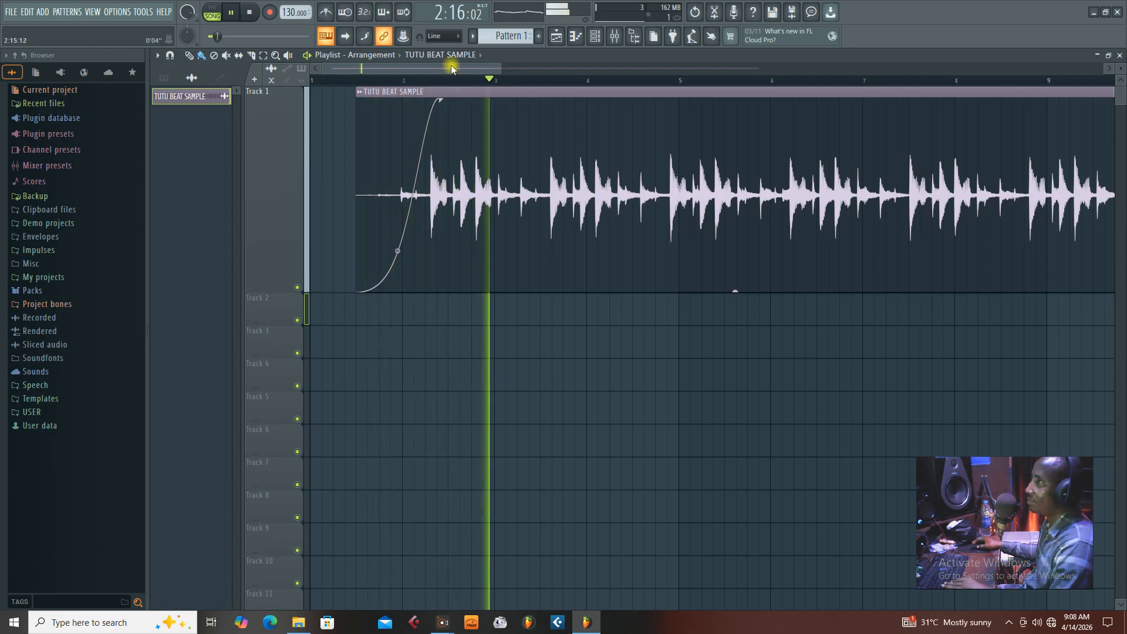
{"action": "mouse_move", "coordinate": [438, 69]}
{"action": "left_mouse_down"}
{"action": "mouse_move", "coordinate": [467, 68]}
{"action": "mouse_move", "coordinate": [418, 68]}
{"action": "mouse_move", "coordinate": [438, 67]}
{"action": "left_mouse_up"}
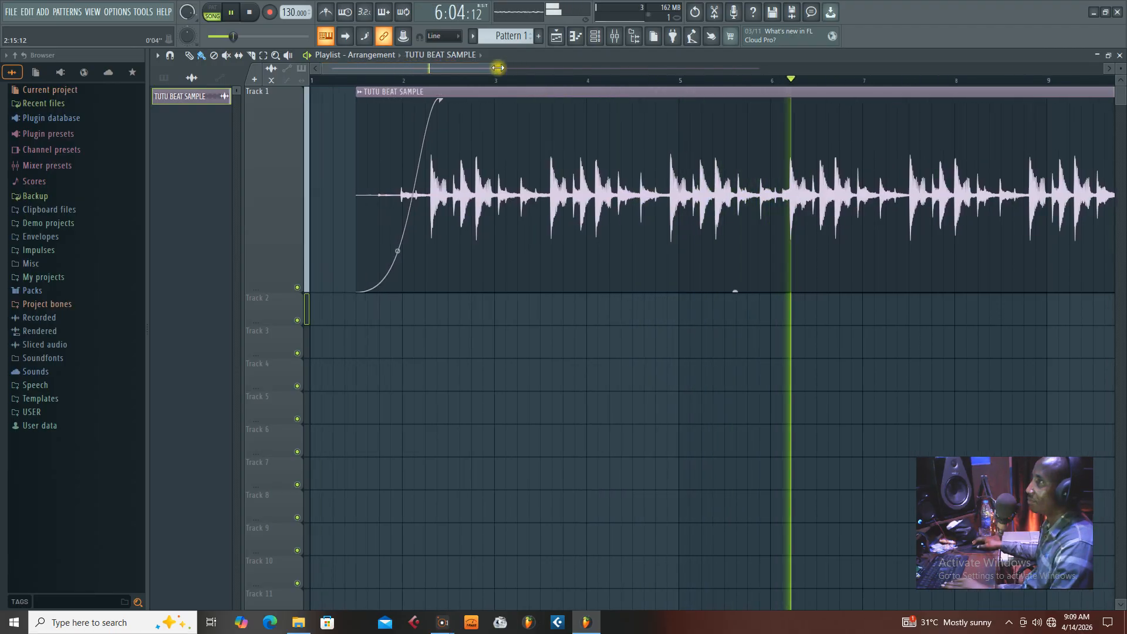
{"action": "left_click_drag", "start_coordinate": [497, 68], "coordinate": [911, 68]}
{"action": "key", "text": "space"}
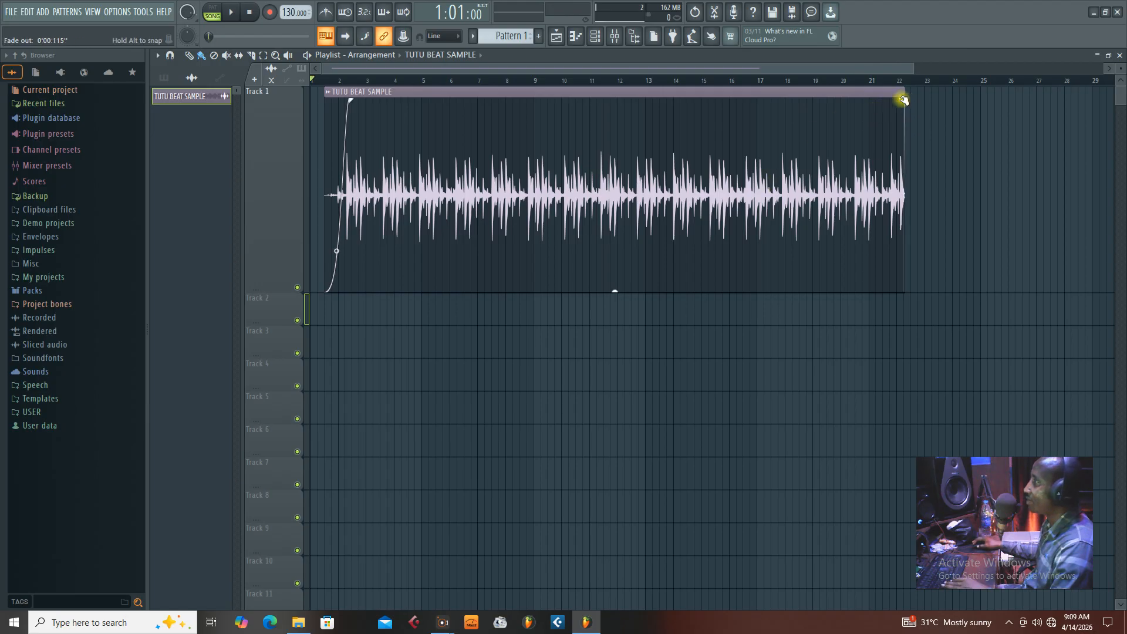
- Add a fade-out of about 2.79 seconds to the end of the beat clip and play it from bar 20
{"action": "left_click_drag", "start_coordinate": [904, 100], "coordinate": [905, 102]}
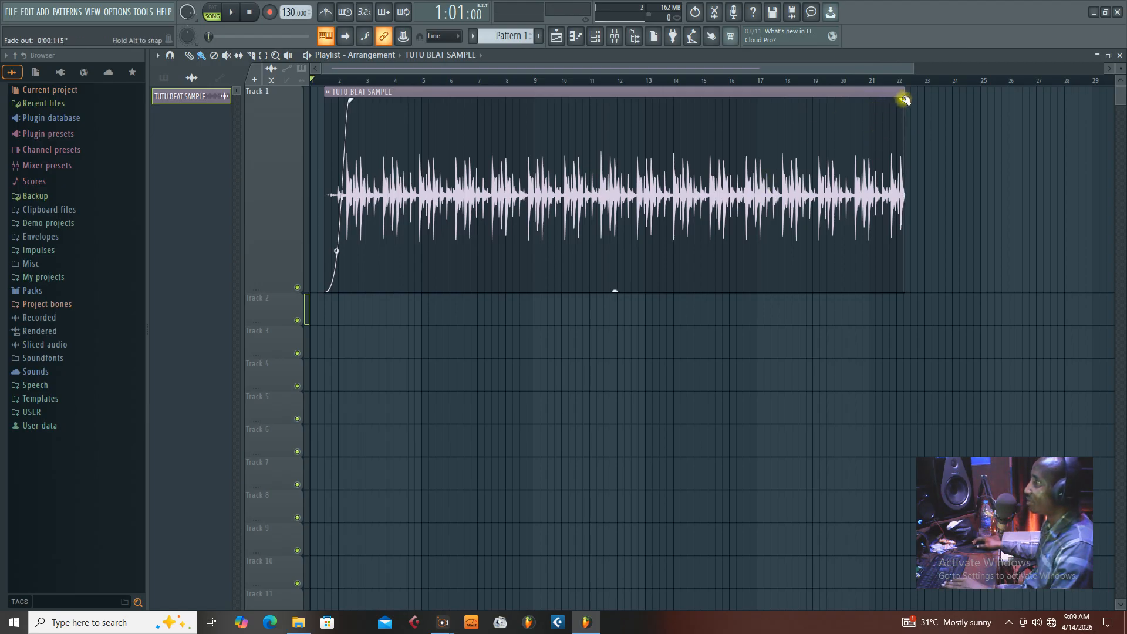
{"action": "left_click_drag", "start_coordinate": [904, 100], "coordinate": [861, 98]}
{"action": "key", "text": "space"}
{"action": "left_click", "coordinate": [843, 80]}
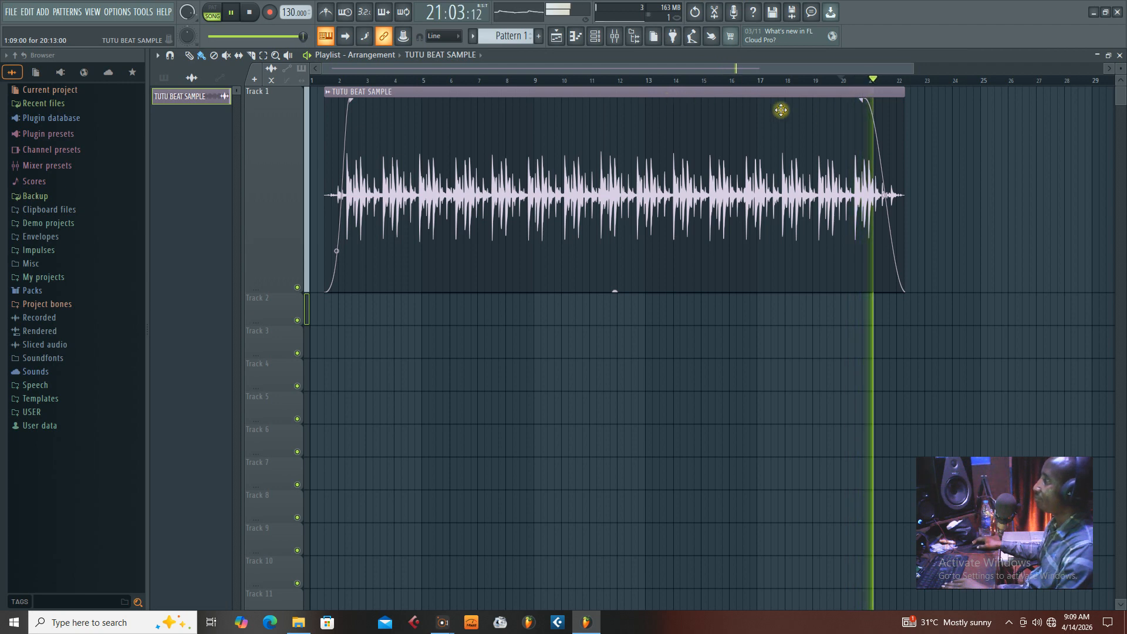
{"action": "key", "text": "space"}
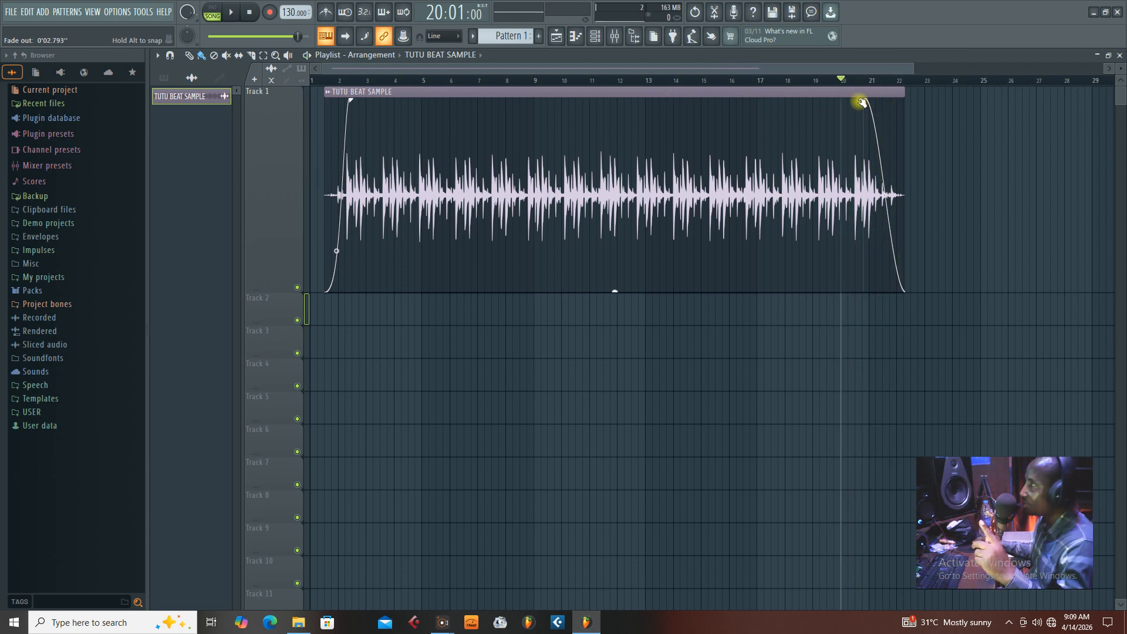
- Remove the beat clip's fade-in and fade-out, and move the clip to start at 1:05:00
{"action": "left_click_drag", "start_coordinate": [862, 100], "coordinate": [891, 99]}
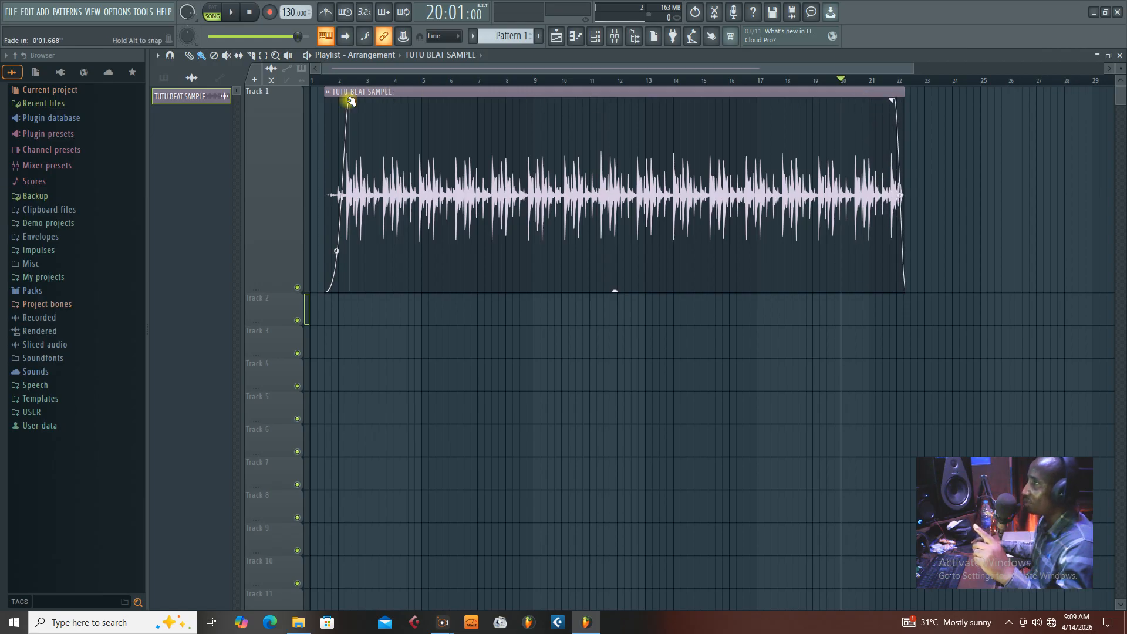
{"action": "left_click_drag", "start_coordinate": [350, 101], "coordinate": [322, 95]}
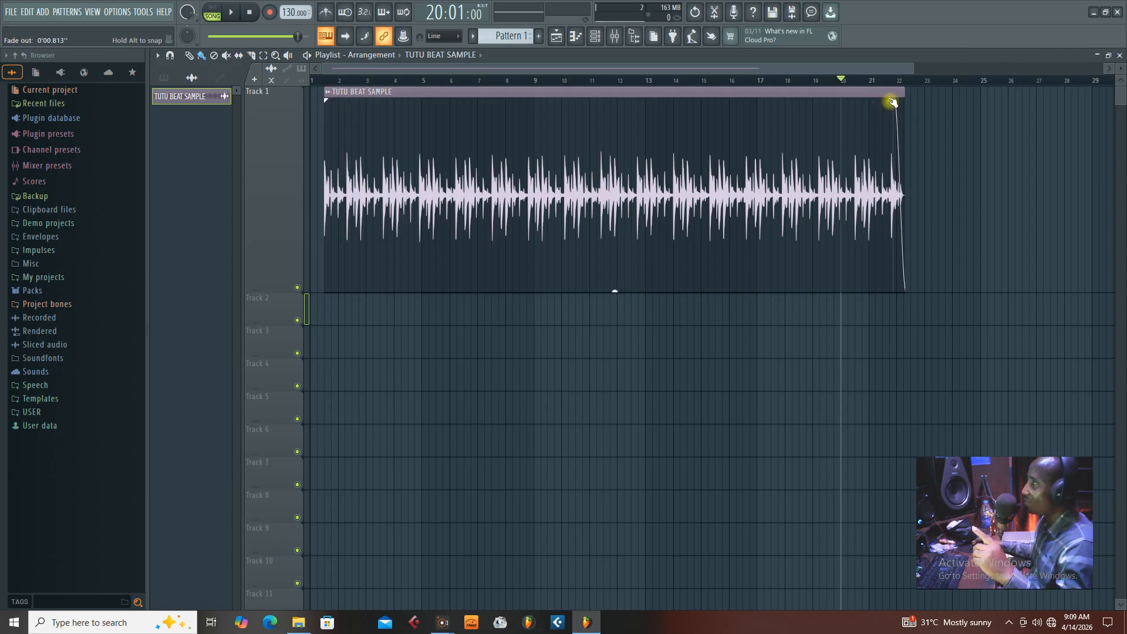
{"action": "left_click_drag", "start_coordinate": [890, 100], "coordinate": [905, 101]}
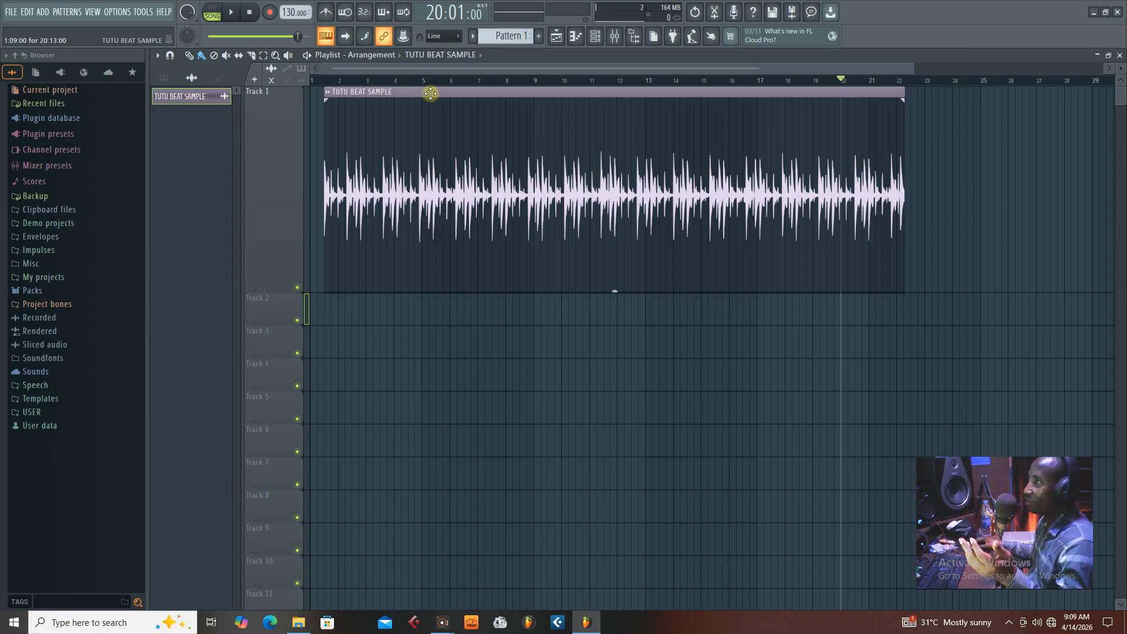
{"action": "left_click_drag", "start_coordinate": [430, 93], "coordinate": [426, 93]}
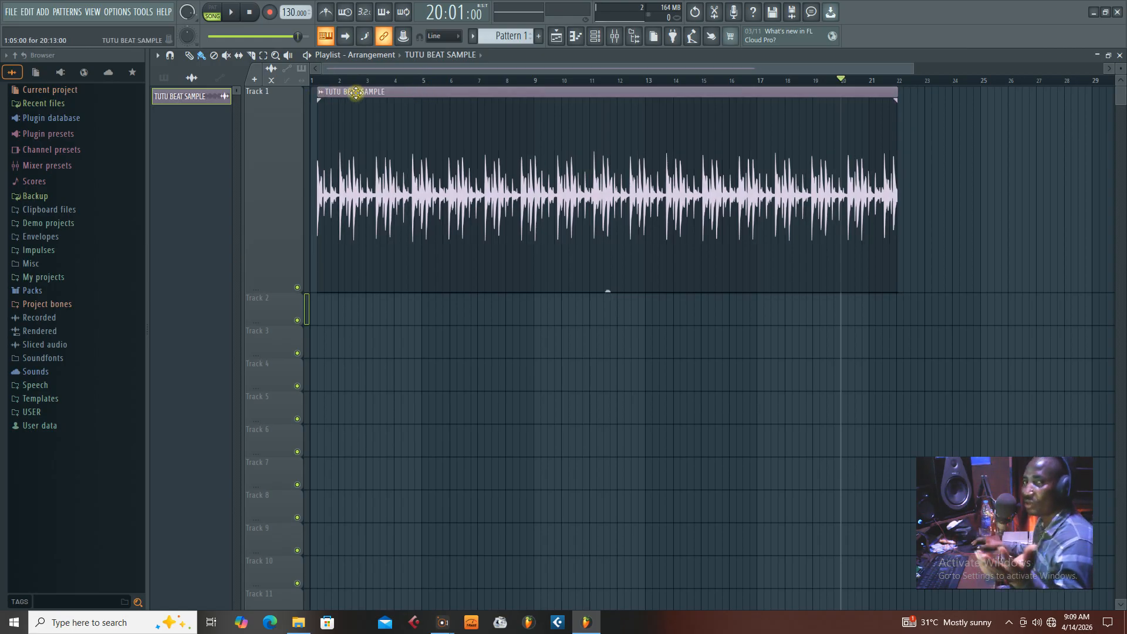
- Move the beat clip to the start of bar 1 and create a volume automation clip for it
{"action": "left_click_drag", "start_coordinate": [462, 89], "coordinate": [382, 91]}
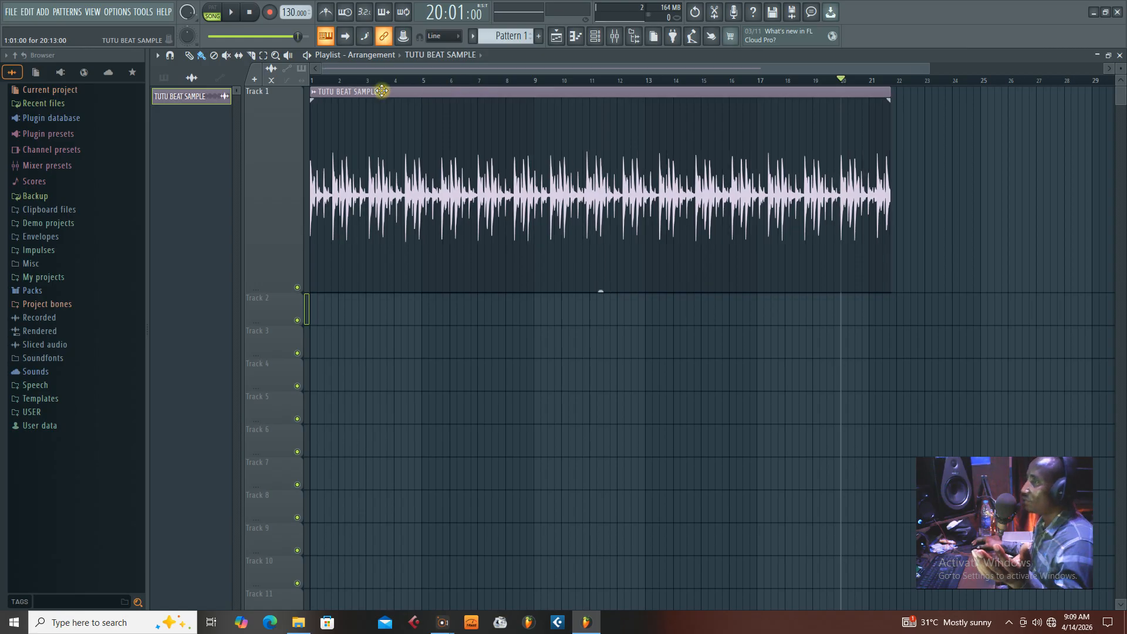
{"action": "left_click", "coordinate": [314, 95]}
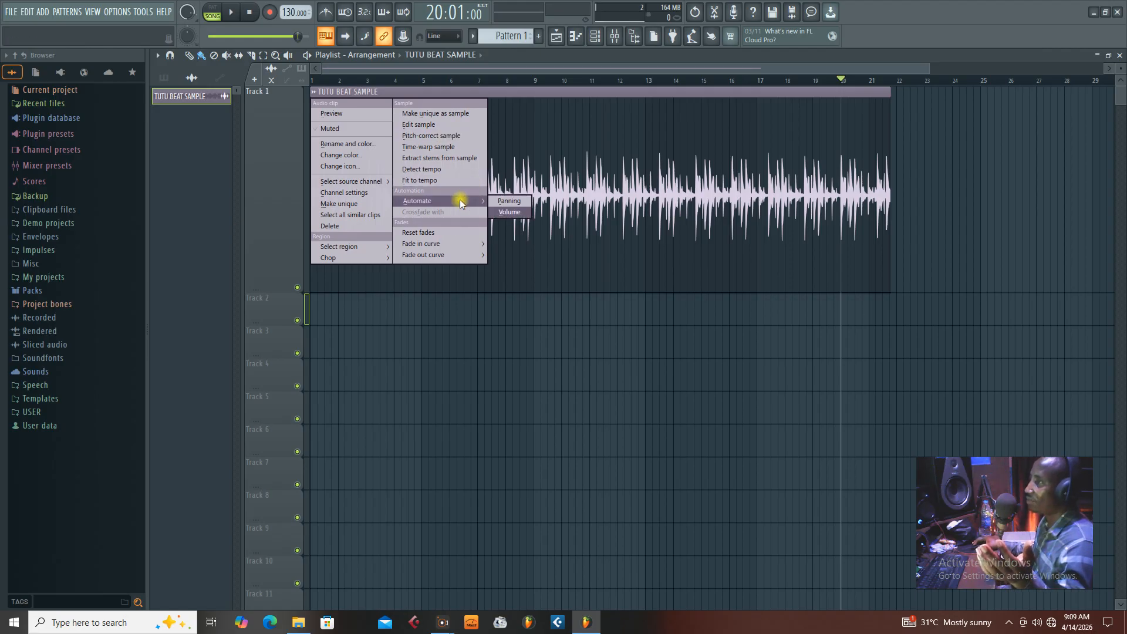
{"action": "left_click", "coordinate": [507, 212]}
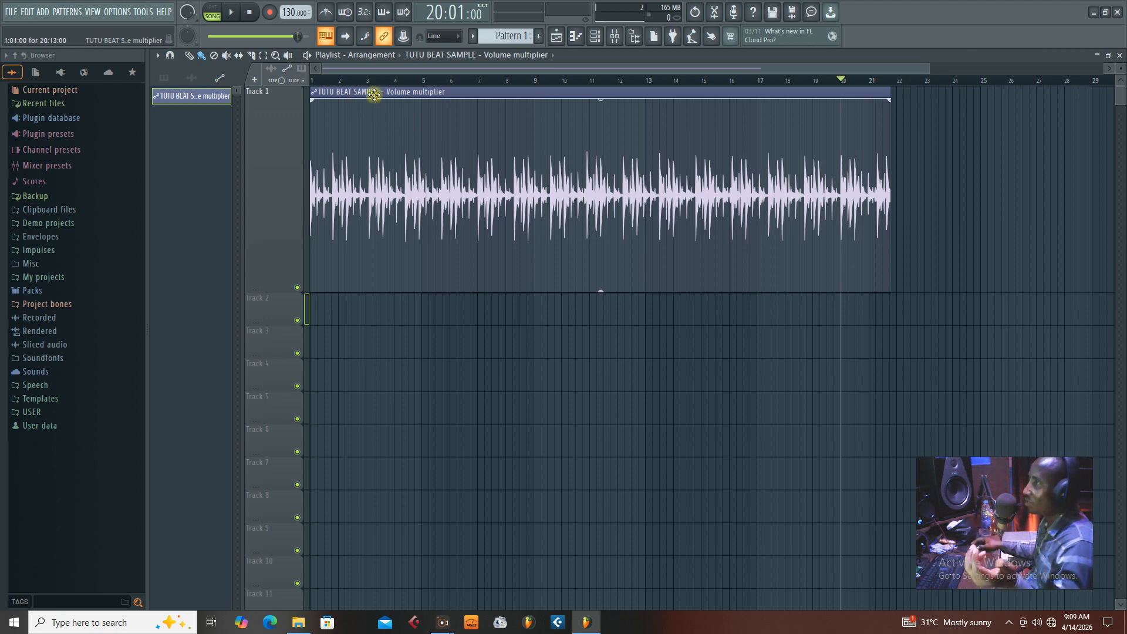
- Add two control points near the automation's start and lower the first point, shaping a straight fade-in that ends between bars 2 and 3
{"action": "left_click", "coordinate": [339, 99]}
{"action": "left_click", "coordinate": [388, 99]}
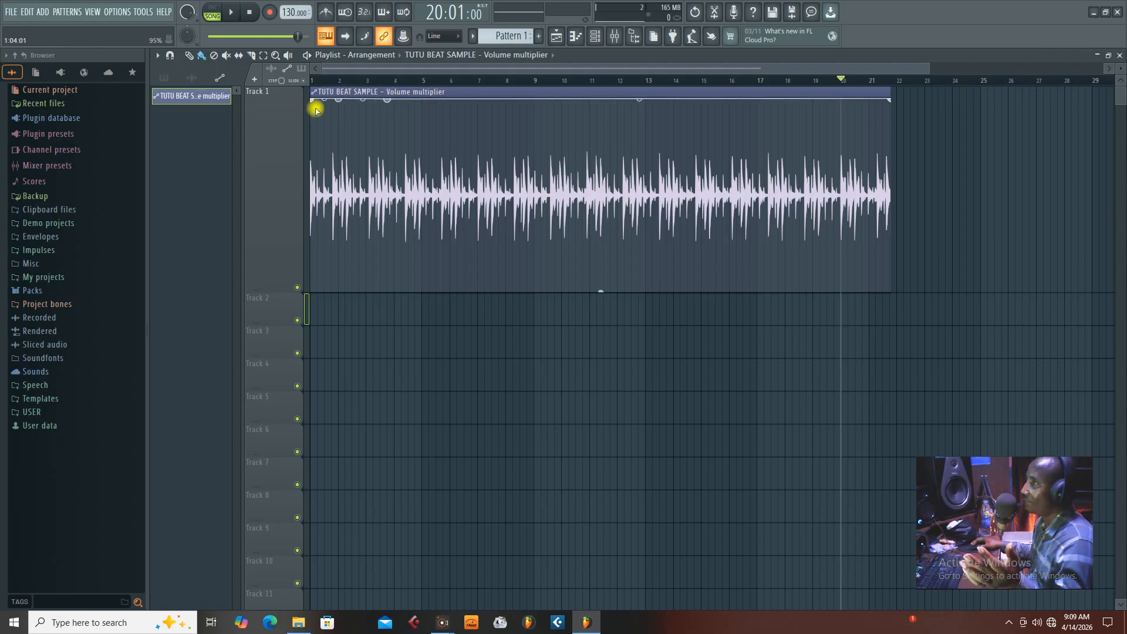
{"action": "left_click_drag", "start_coordinate": [312, 121], "coordinate": [315, 252]}
{"action": "left_click_drag", "start_coordinate": [341, 101], "coordinate": [359, 98]}
- Play the arrangement from the start to hear the automated fade-in
{"action": "key", "text": "space"}
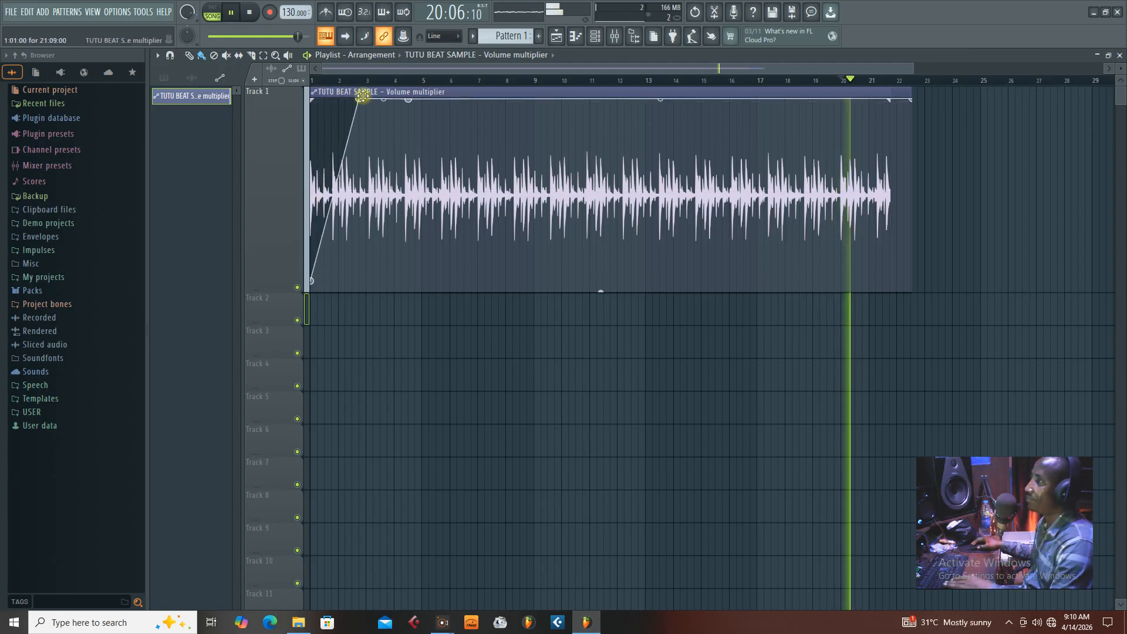
{"action": "key", "text": "space"}
{"action": "left_click", "coordinate": [260, 18]}
{"action": "key", "text": "space"}
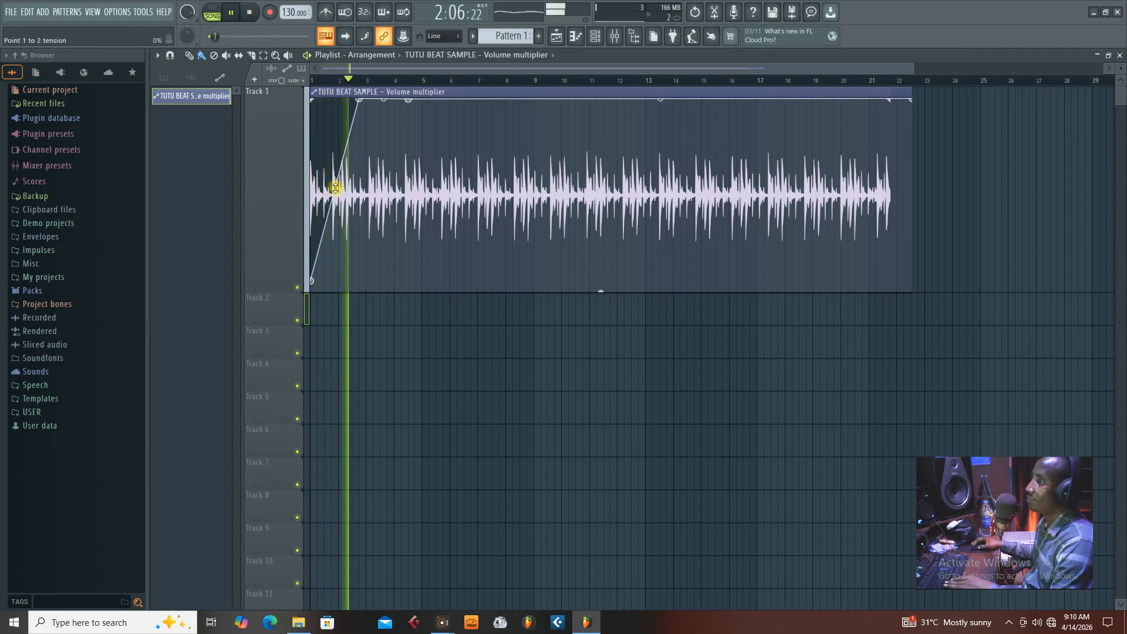
{"action": "key", "text": "space"}
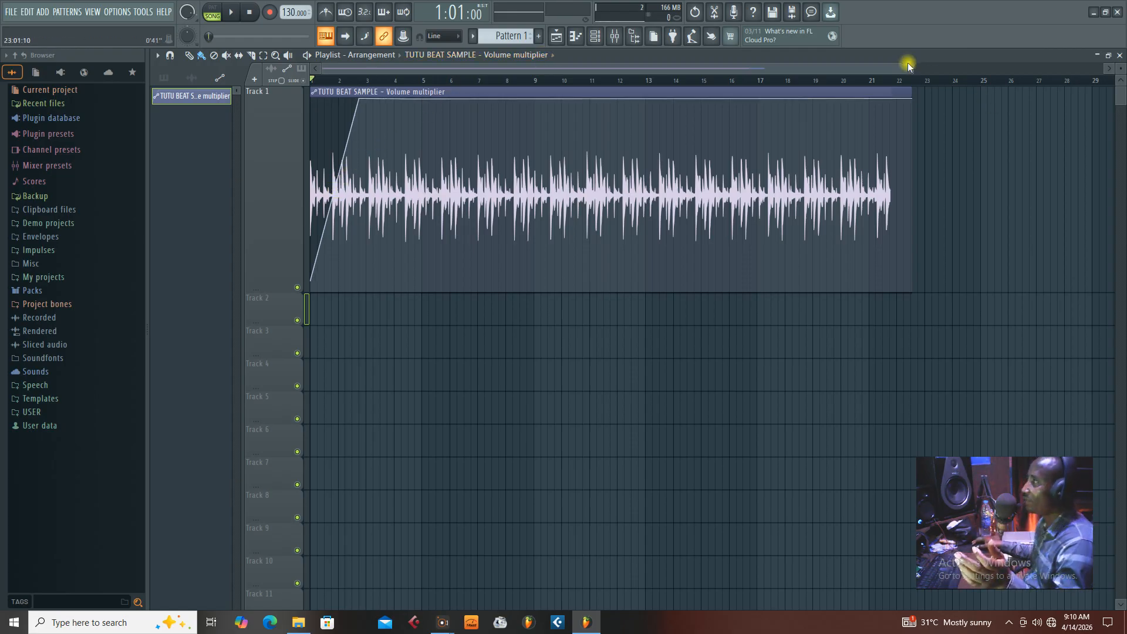
- Bend the automated fade-in curve strongly upward for a faster volume rise and listen to it
{"action": "left_click_drag", "start_coordinate": [912, 66], "coordinate": [699, 68]}
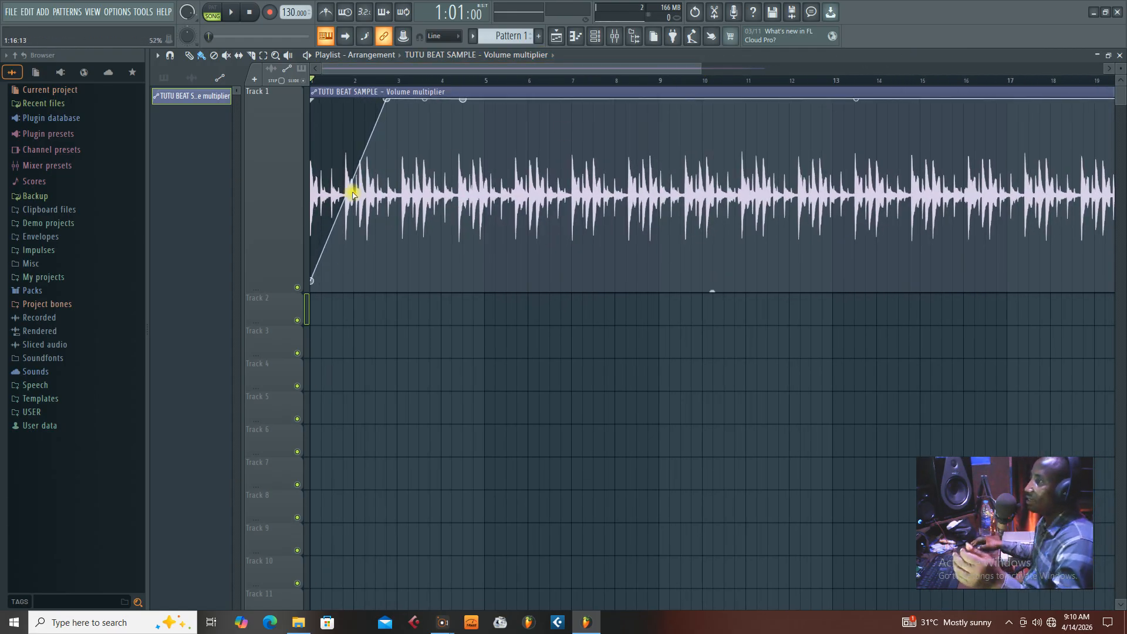
{"action": "left_click_drag", "start_coordinate": [349, 189], "coordinate": [349, 120]}
{"action": "key", "text": "space"}
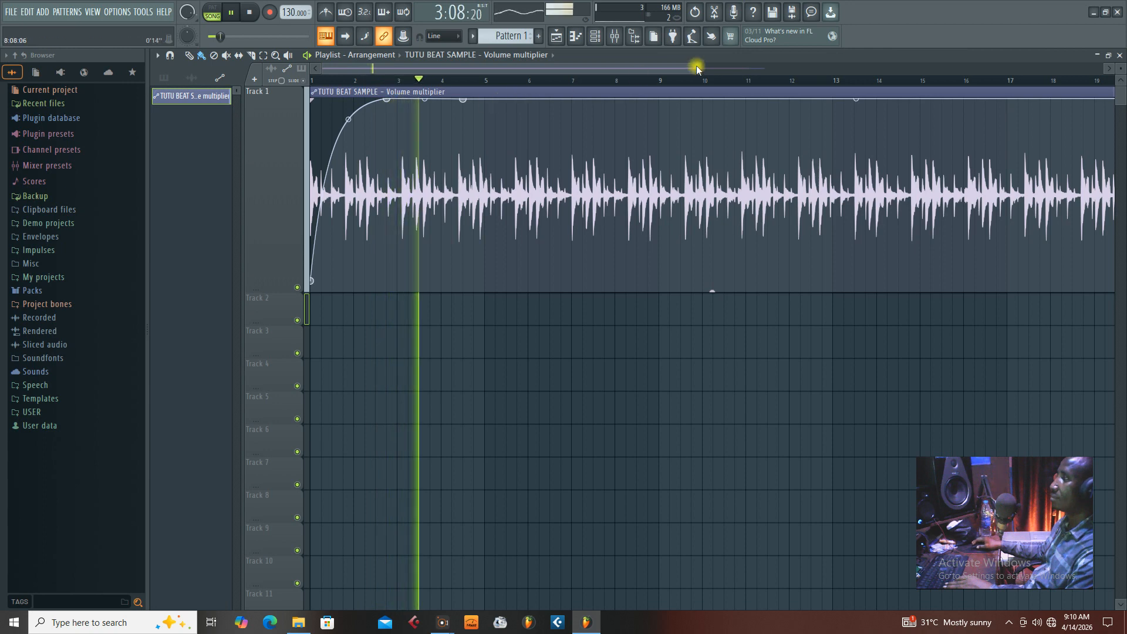
{"action": "left_click_drag", "start_coordinate": [703, 68], "coordinate": [966, 68]}
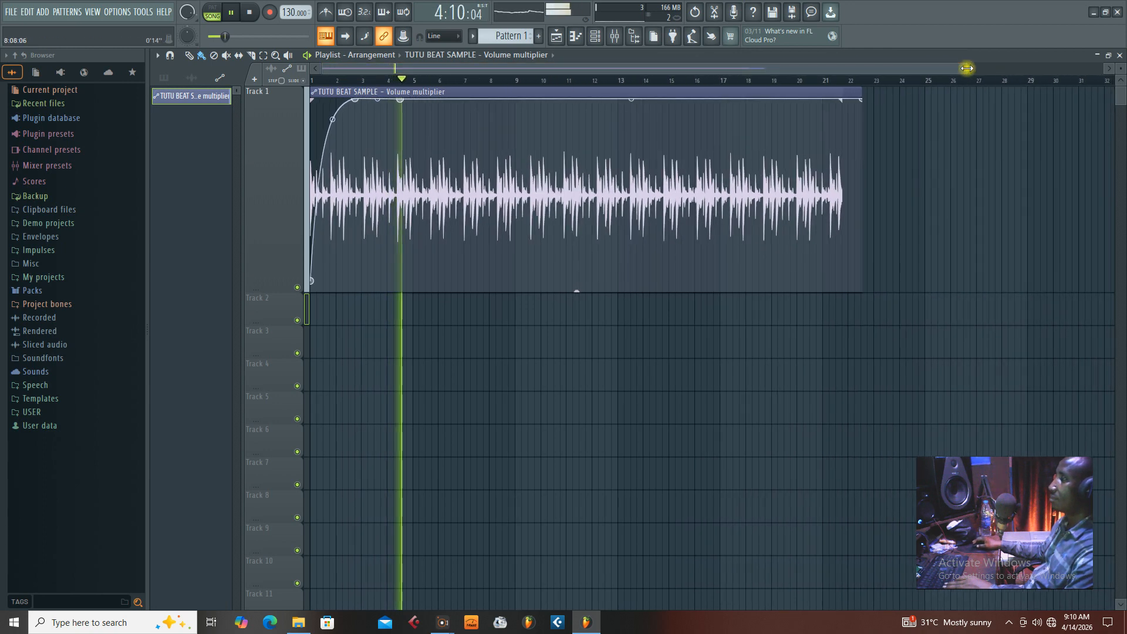
{"action": "key", "text": "space"}
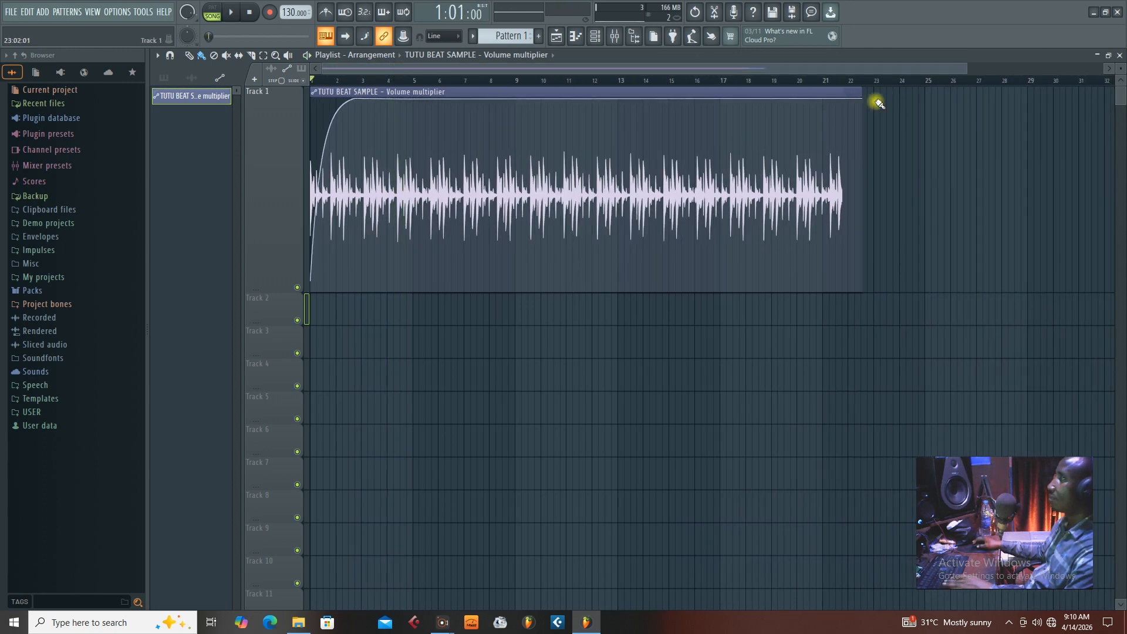
- Add a control point near bar 20, lower the end point at 21:06:00 for a fade-out, and play it from bar 18
{"action": "left_click", "coordinate": [800, 100]}
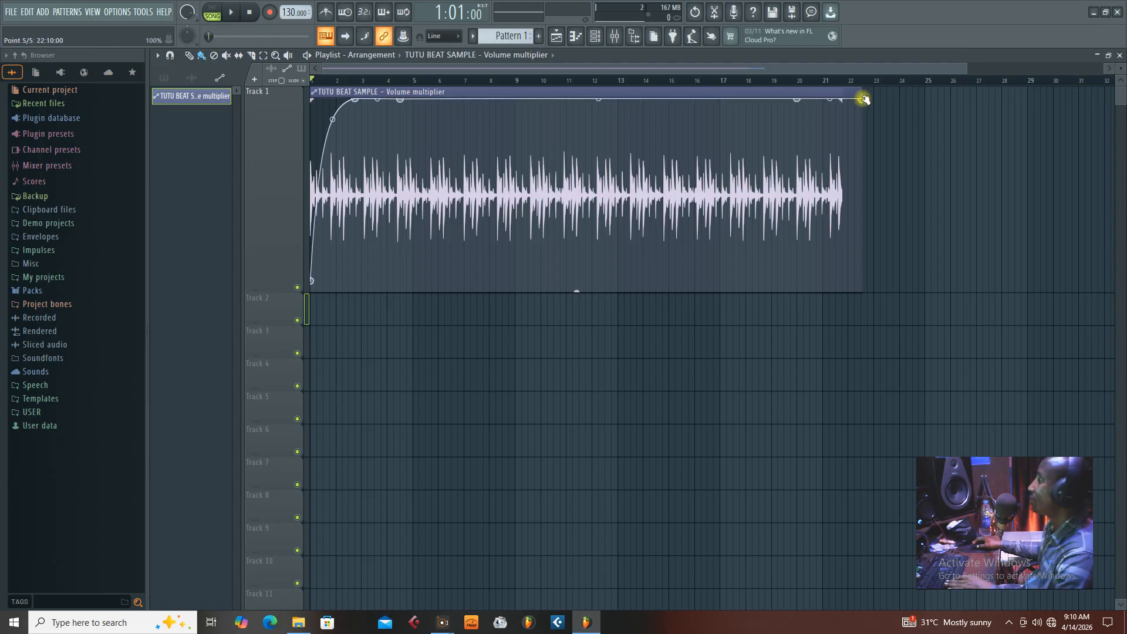
{"action": "left_click_drag", "start_coordinate": [863, 99], "coordinate": [831, 275]}
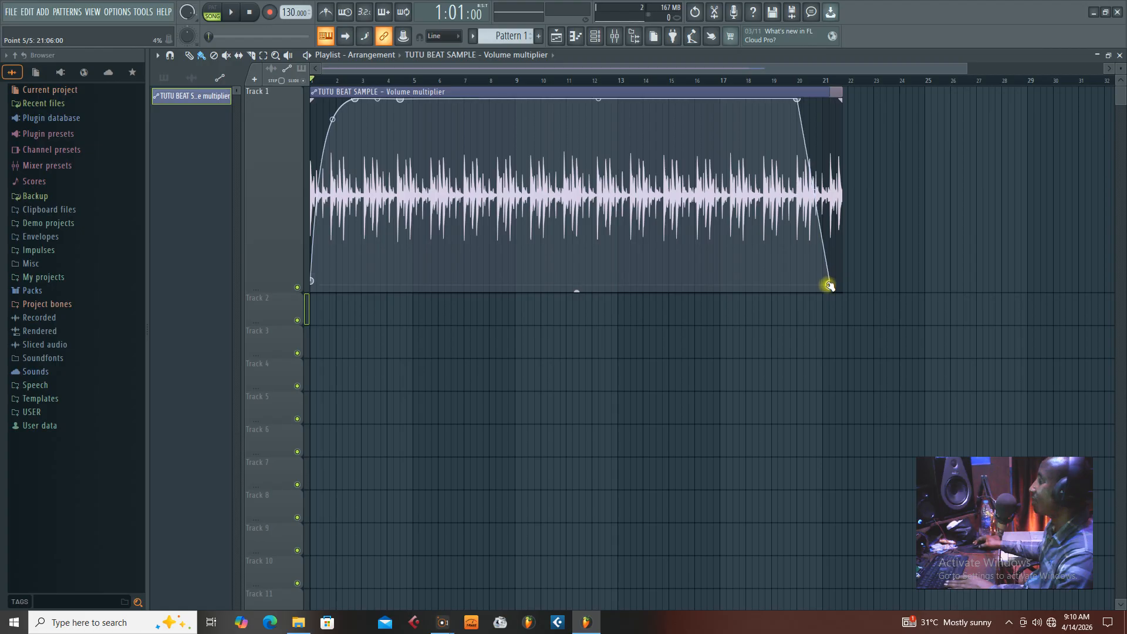
{"action": "key", "text": "space"}
{"action": "left_click", "coordinate": [749, 80]}
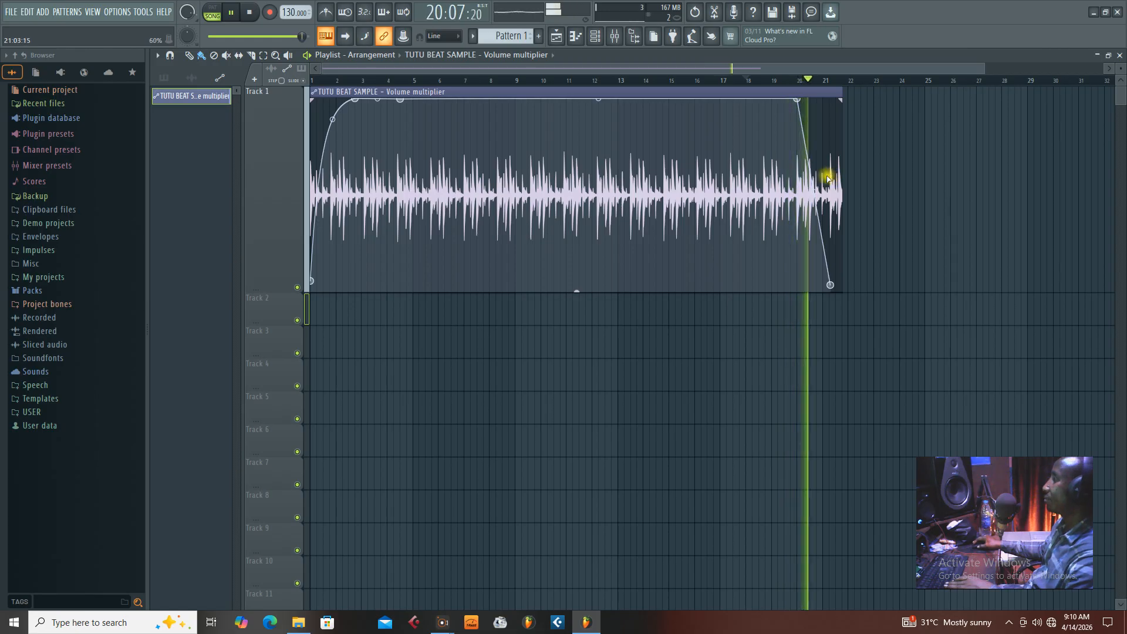
{"action": "key", "text": "space"}
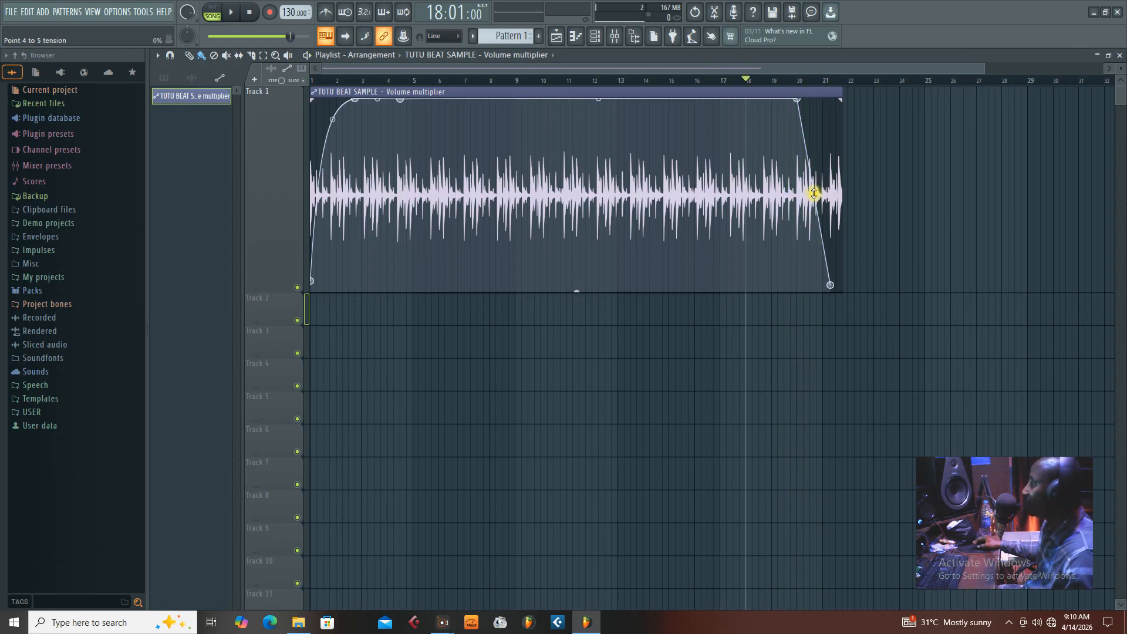
- Bend the automated fade-out curve upward so the volume drops late, and listen from bar 18
{"action": "left_click_drag", "start_coordinate": [814, 193], "coordinate": [814, 167]}
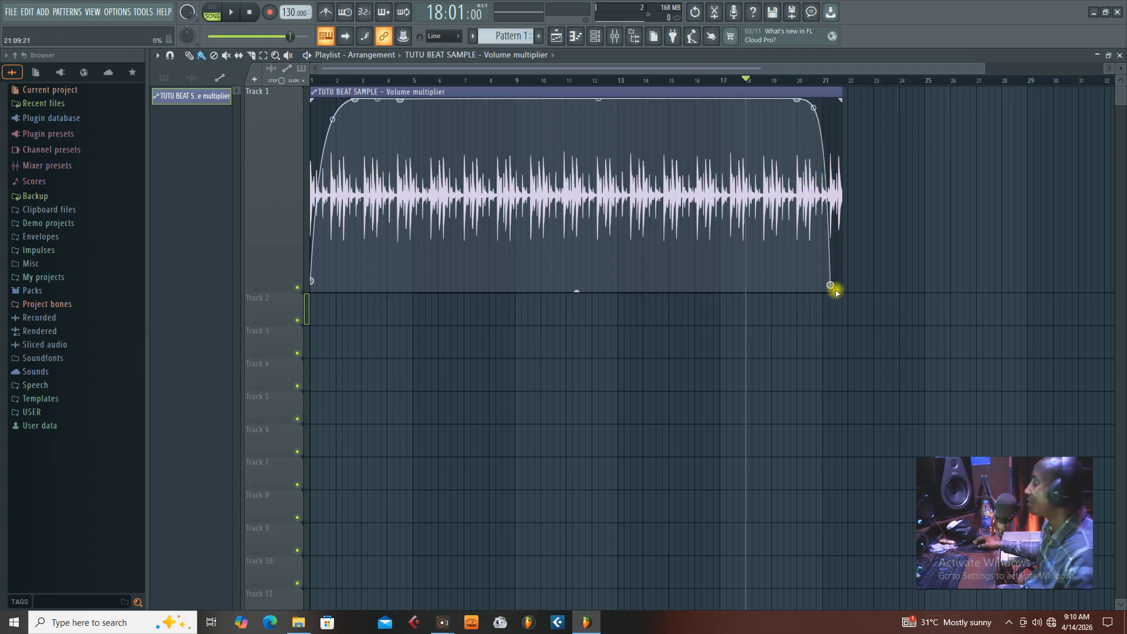
{"action": "key", "text": "space"}
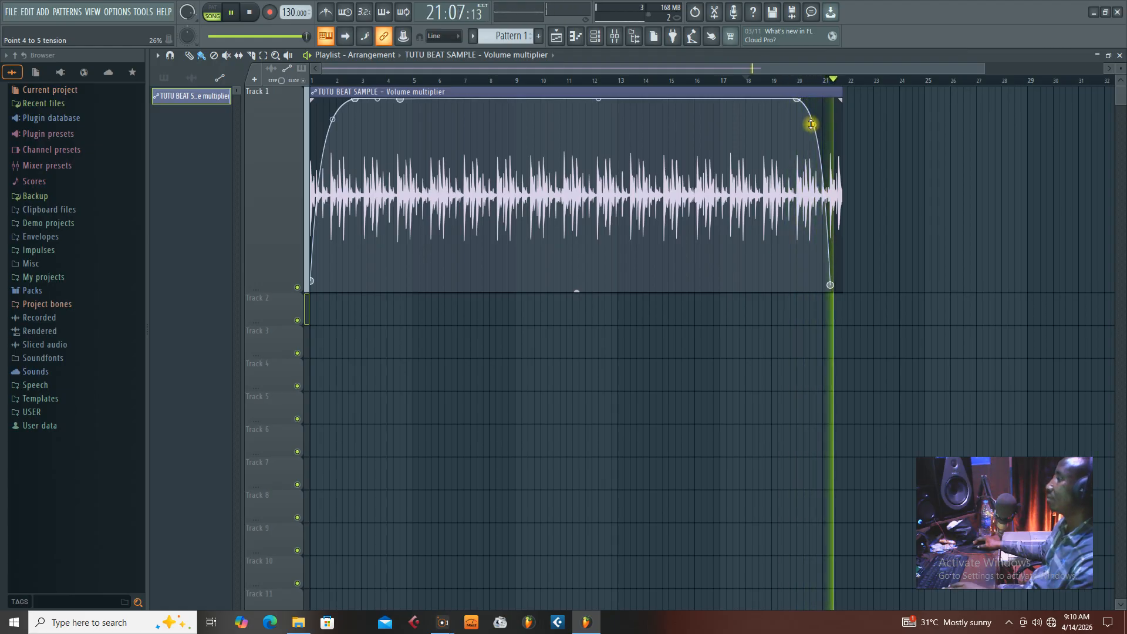
{"action": "key", "text": "space"}
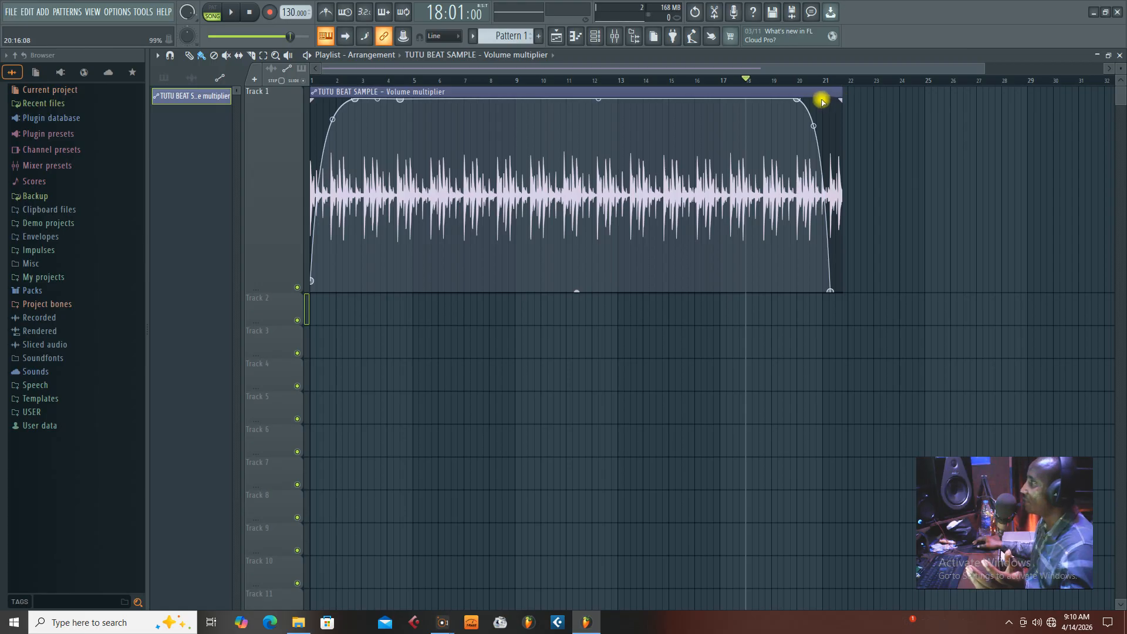
- Move the volume automation clip to Track 2 and stretch the beat clip's own fade-in across its full length
{"action": "left_click_drag", "start_coordinate": [687, 92], "coordinate": [682, 347]}
{"action": "left_click_drag", "start_coordinate": [679, 301], "coordinate": [677, 287]}
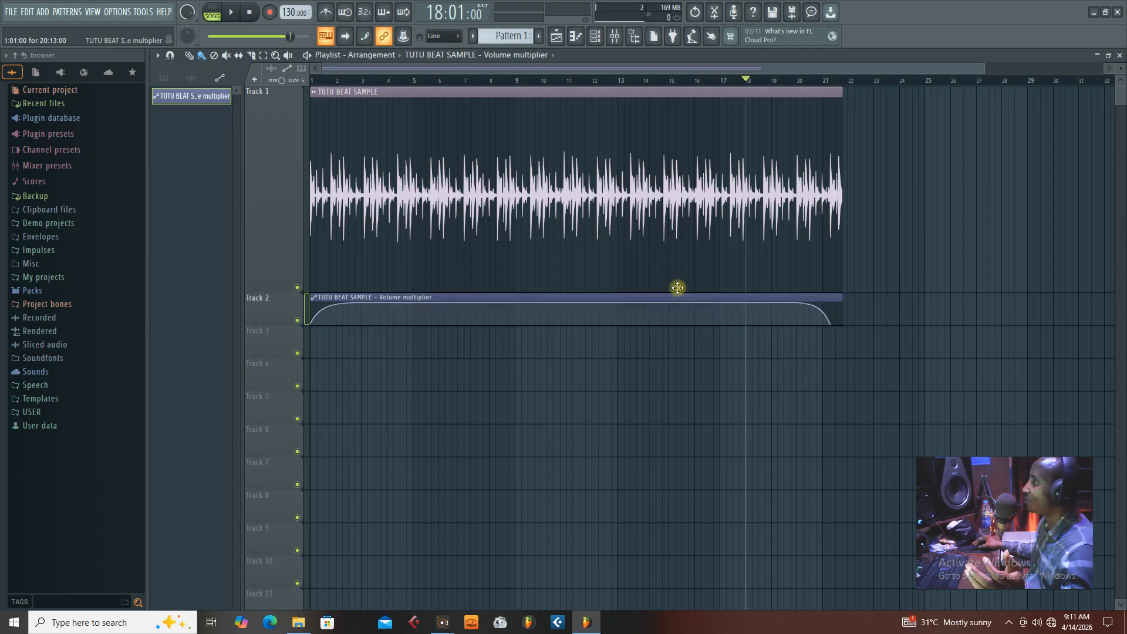
{"action": "left_click", "coordinate": [639, 121]}
{"action": "mouse_move", "coordinate": [848, 105]}
{"action": "left_mouse_down"}
{"action": "mouse_move", "coordinate": [564, 105]}
{"action": "mouse_move", "coordinate": [262, 128]}
{"action": "mouse_move", "coordinate": [745, 124]}
{"action": "mouse_move", "coordinate": [815, 100]}
{"action": "left_mouse_up"}
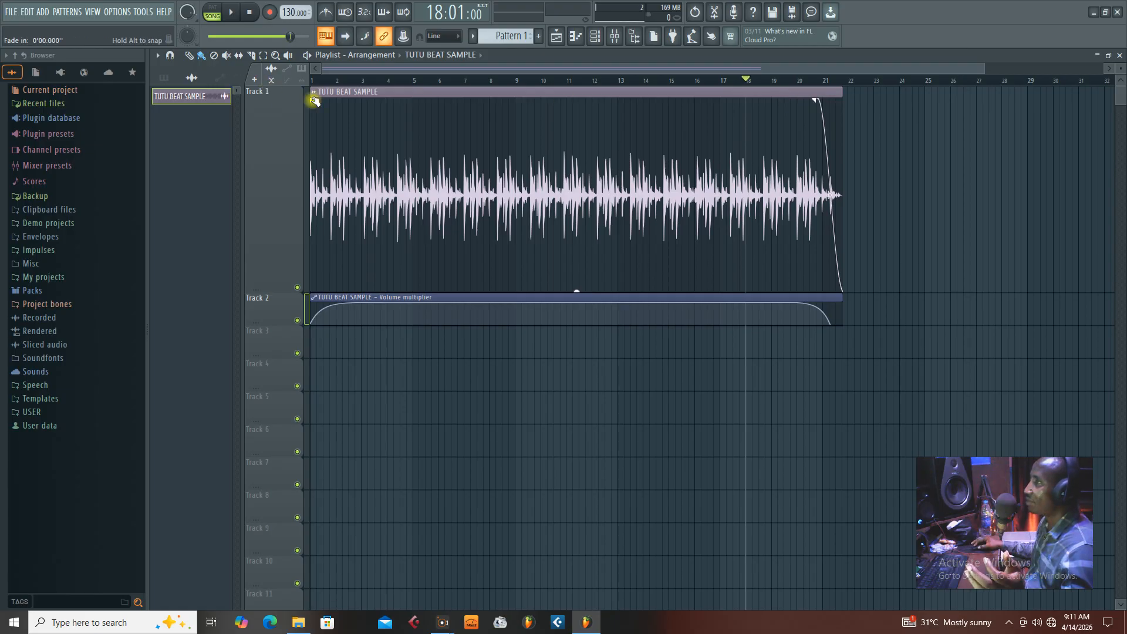
{"action": "mouse_move", "coordinate": [314, 101]}
{"action": "left_mouse_down"}
{"action": "mouse_move", "coordinate": [608, 106]}
{"action": "mouse_move", "coordinate": [845, 131]}
{"action": "left_mouse_up"}
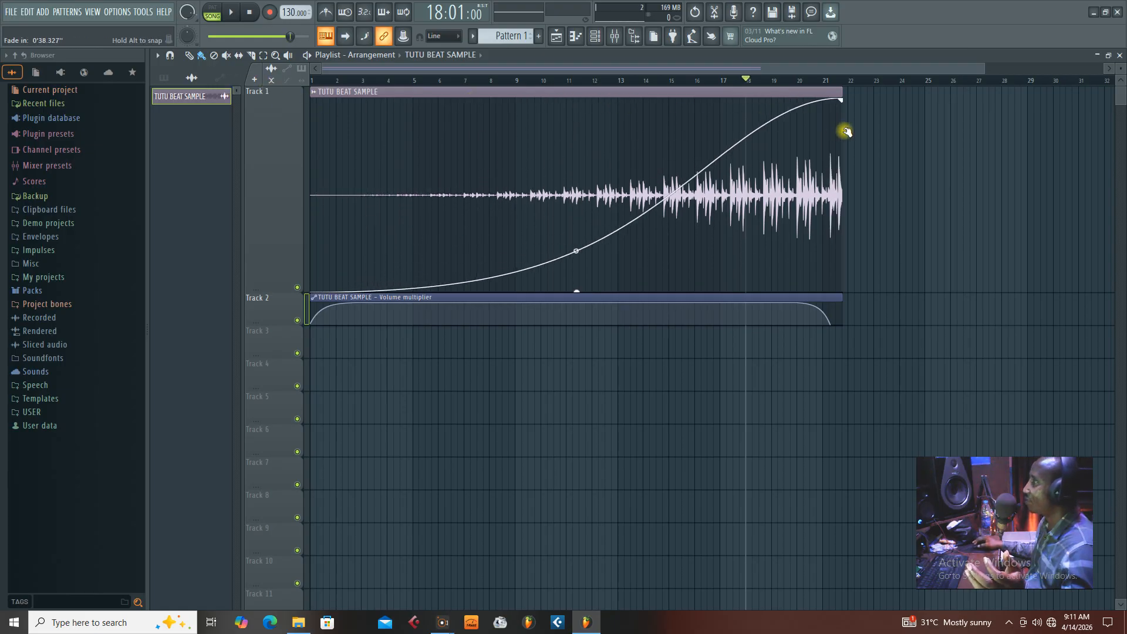
- Reset the beat clip's own fade-in to zero and move the volume automation clip back onto Track 1
{"action": "right_click", "coordinate": [623, 227]}
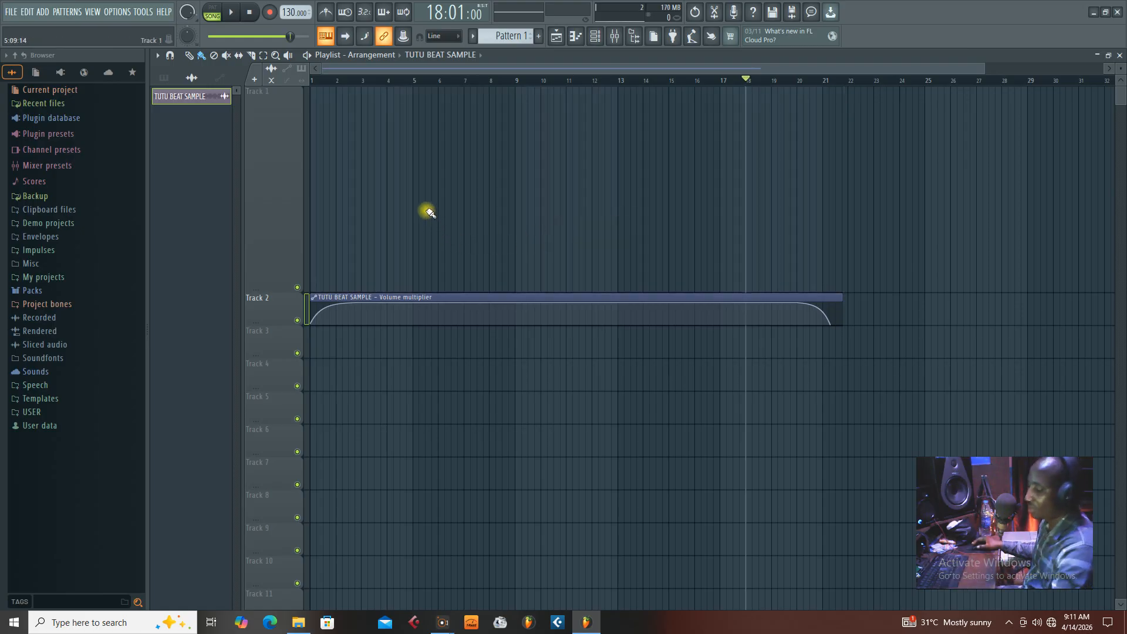
{"action": "key", "text": "ctrl+z"}
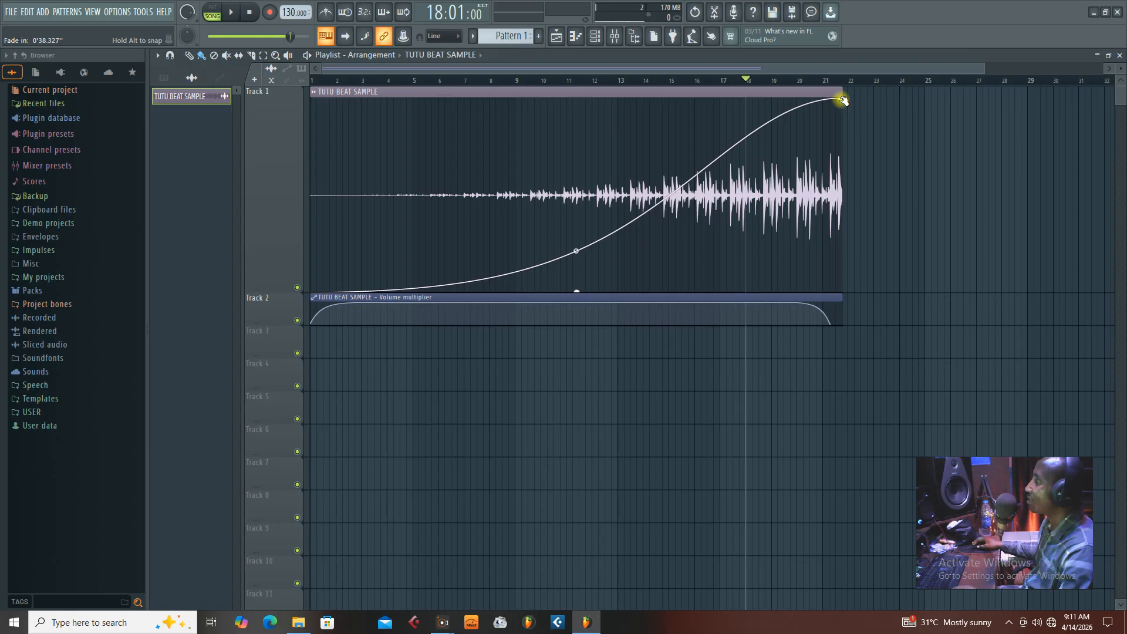
{"action": "left_click_drag", "start_coordinate": [843, 100], "coordinate": [797, 105]}
{"action": "right_click", "coordinate": [799, 101]}
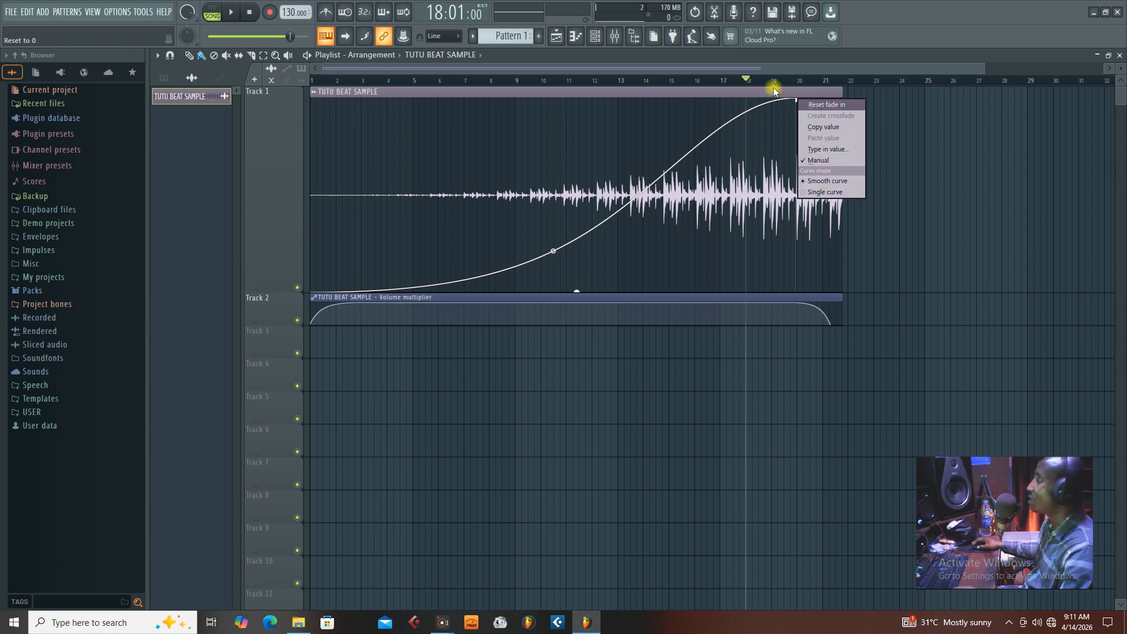
{"action": "left_click", "coordinate": [799, 103]}
{"action": "left_click_drag", "start_coordinate": [799, 102], "coordinate": [312, 99]}
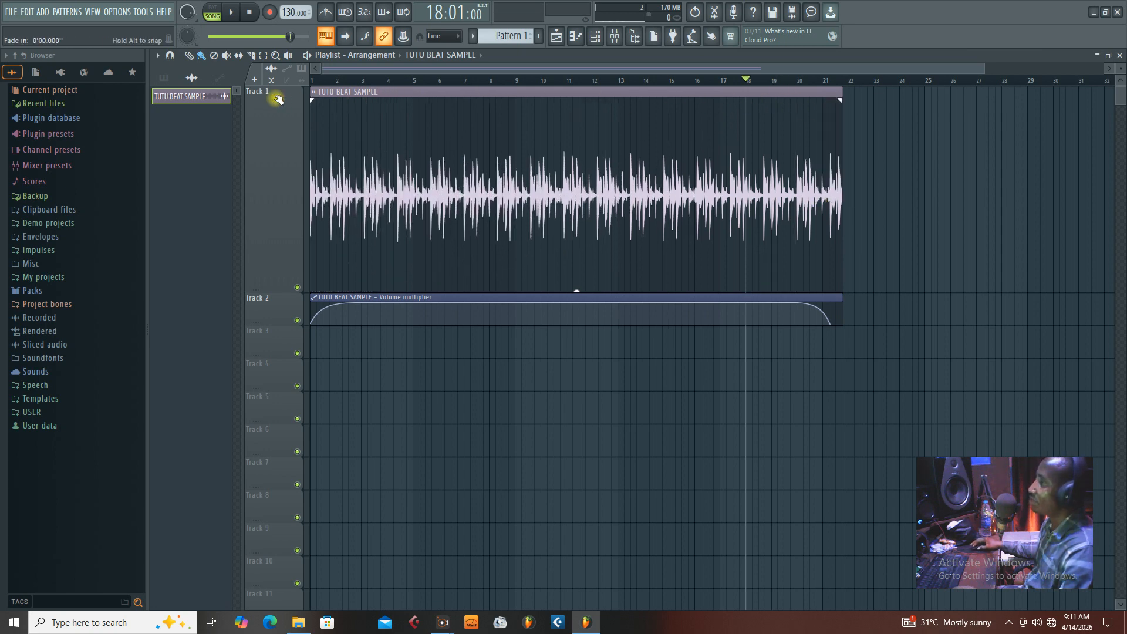
{"action": "left_click", "coordinate": [469, 300]}
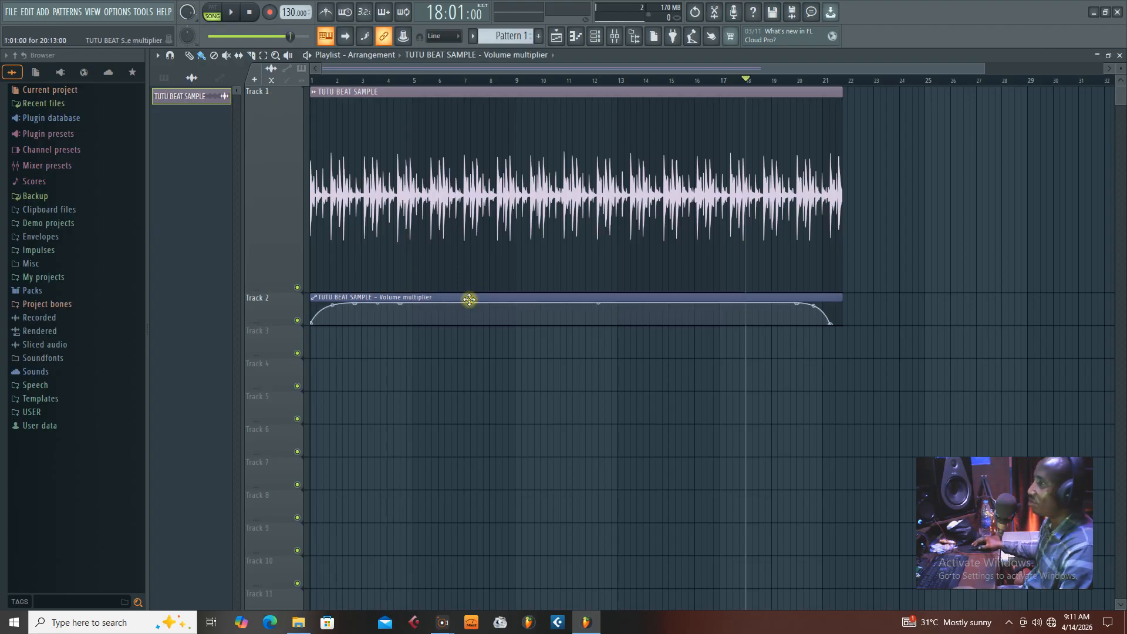
{"action": "left_click_drag", "start_coordinate": [469, 300], "coordinate": [472, 88]}
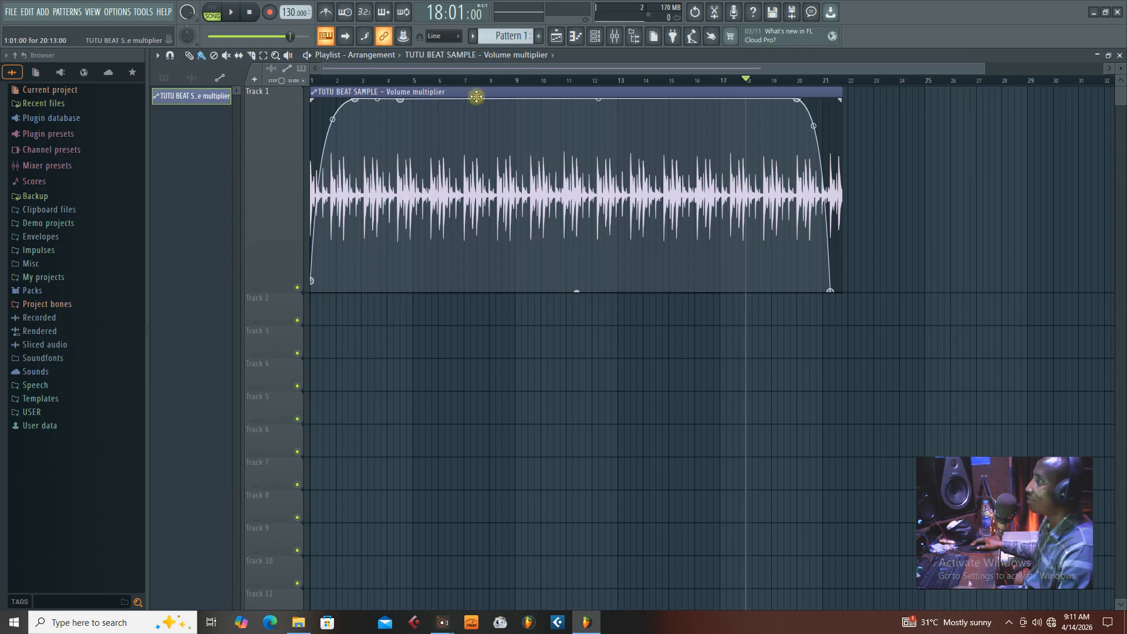
- Add a control point near bar 12, shape a partial volume dip starting around bar 9, and listen from 7:13:00
{"action": "right_click", "coordinate": [612, 99]}
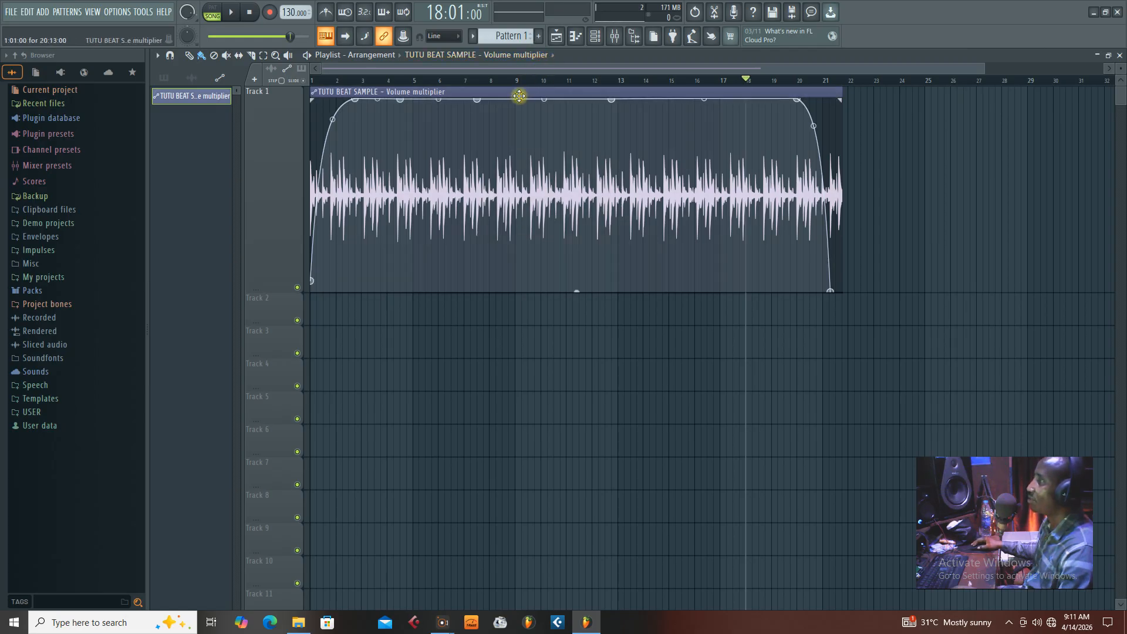
{"action": "left_click_drag", "start_coordinate": [522, 100], "coordinate": [515, 299]}
{"action": "left_click", "coordinate": [484, 80]}
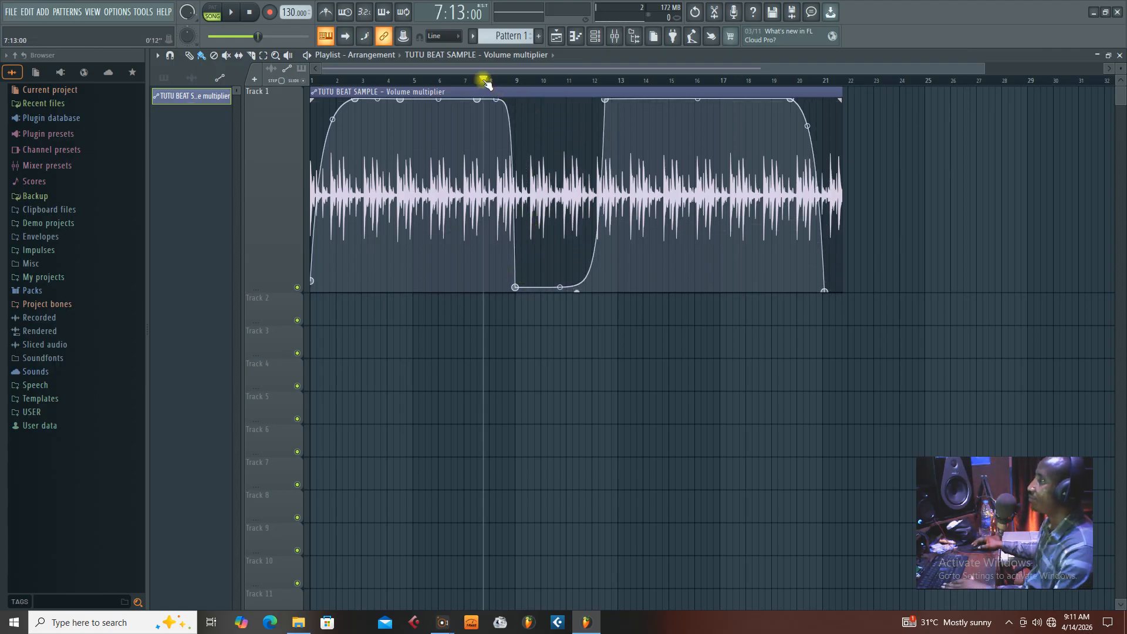
{"action": "key", "text": "space"}
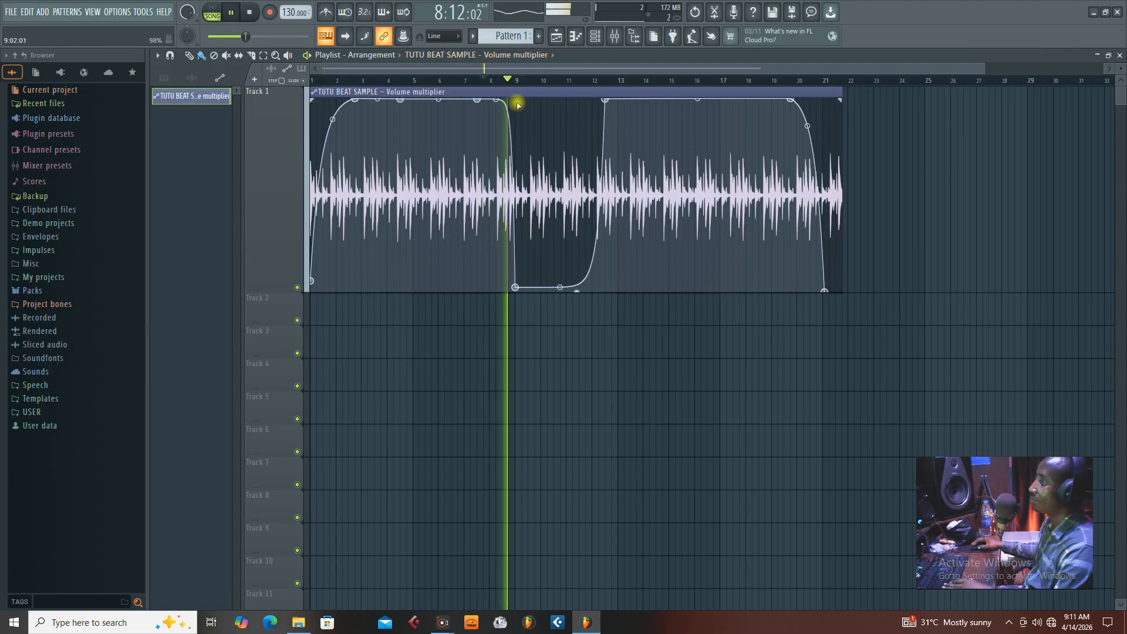
{"action": "left_click_drag", "start_coordinate": [516, 288], "coordinate": [521, 257]}
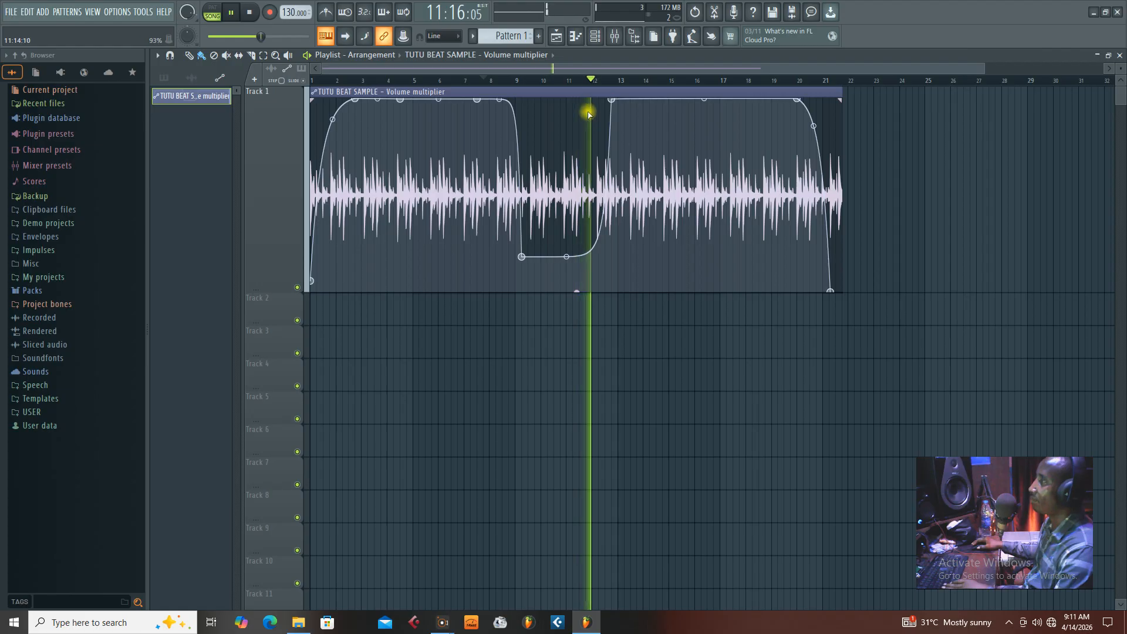
{"action": "key", "text": "space"}
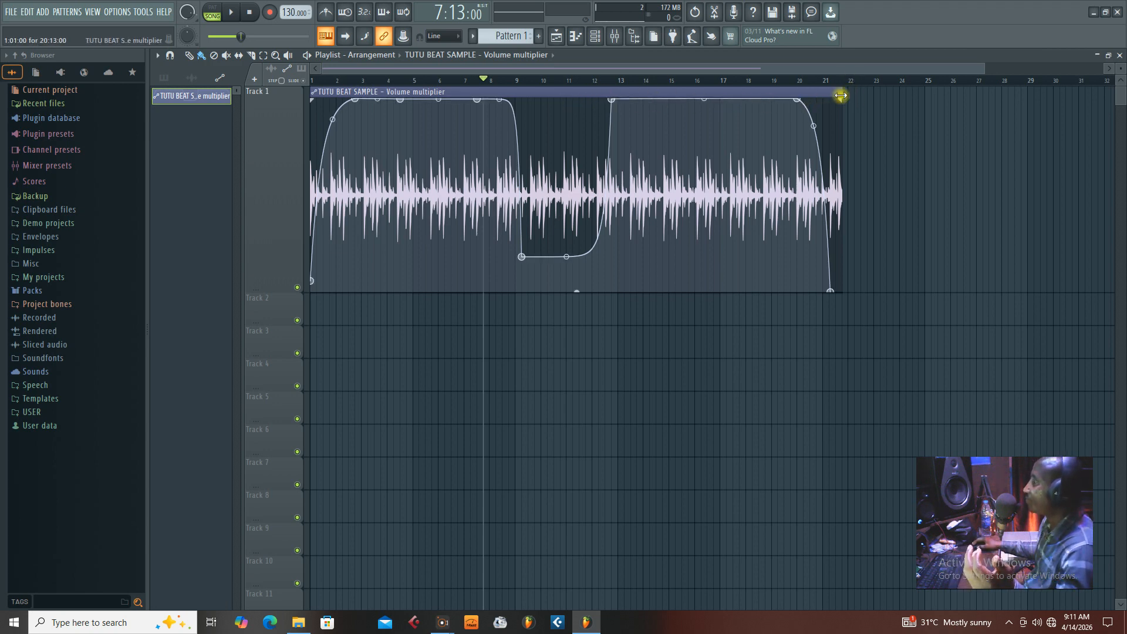
- Extend the automation clip past the beat's end and move the fade-in's end point to 3:15:00
{"action": "mouse_move", "coordinate": [841, 95]}
{"action": "left_mouse_down"}
{"action": "mouse_move", "coordinate": [1069, 100]}
{"action": "mouse_move", "coordinate": [832, 105]}
{"action": "mouse_move", "coordinate": [858, 108]}
{"action": "left_mouse_up"}
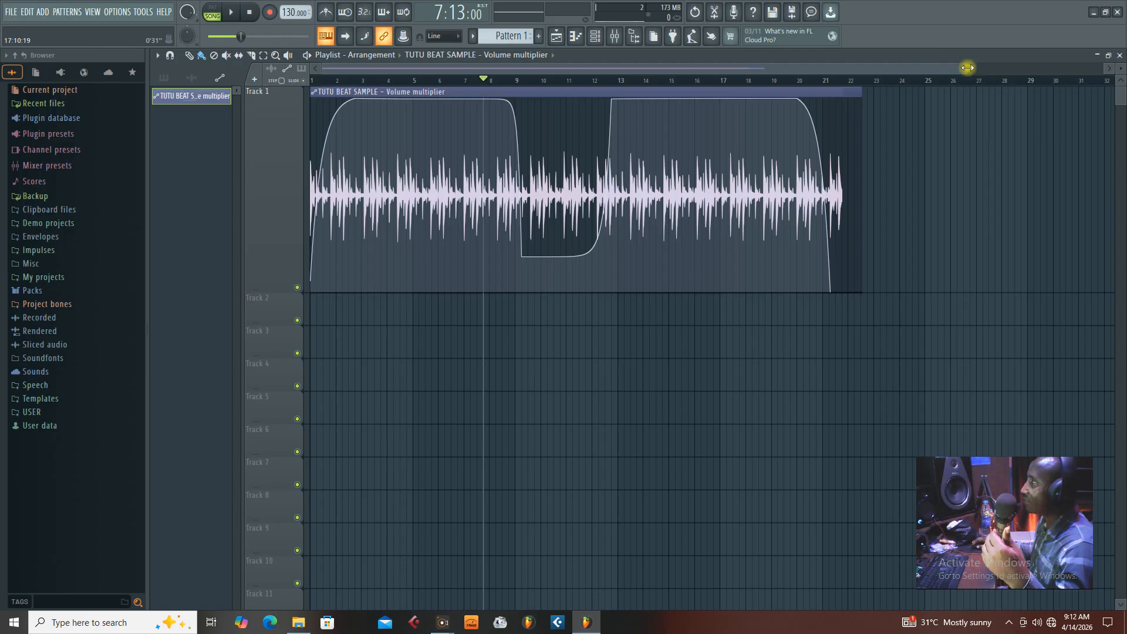
{"action": "left_click_drag", "start_coordinate": [968, 67], "coordinate": [643, 68]}
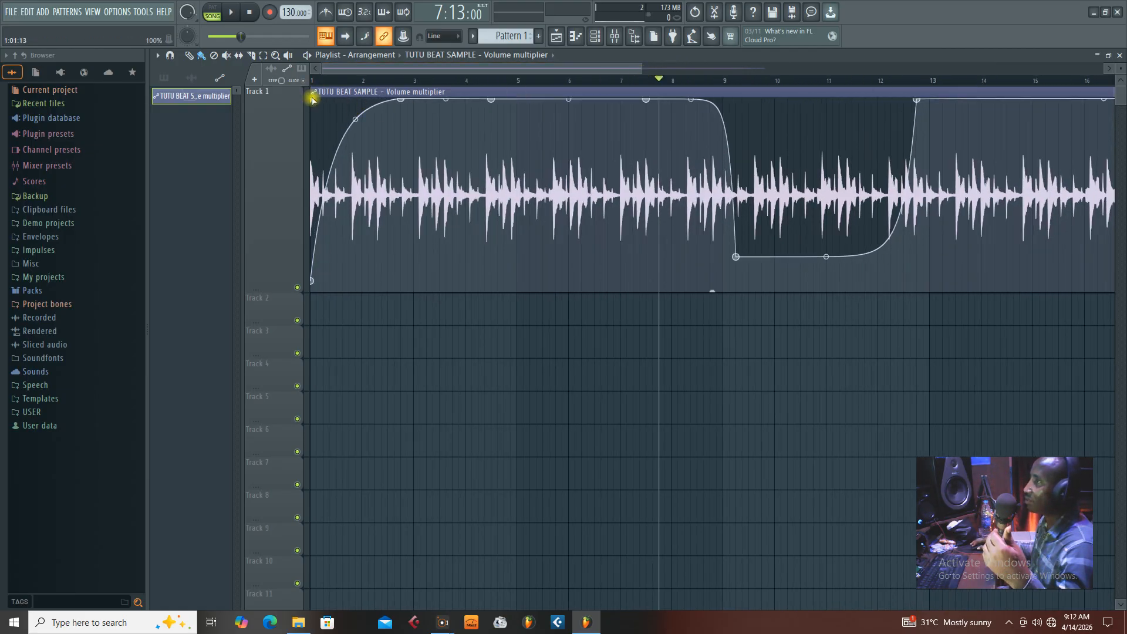
{"action": "left_click_drag", "start_coordinate": [400, 100], "coordinate": [463, 101]}
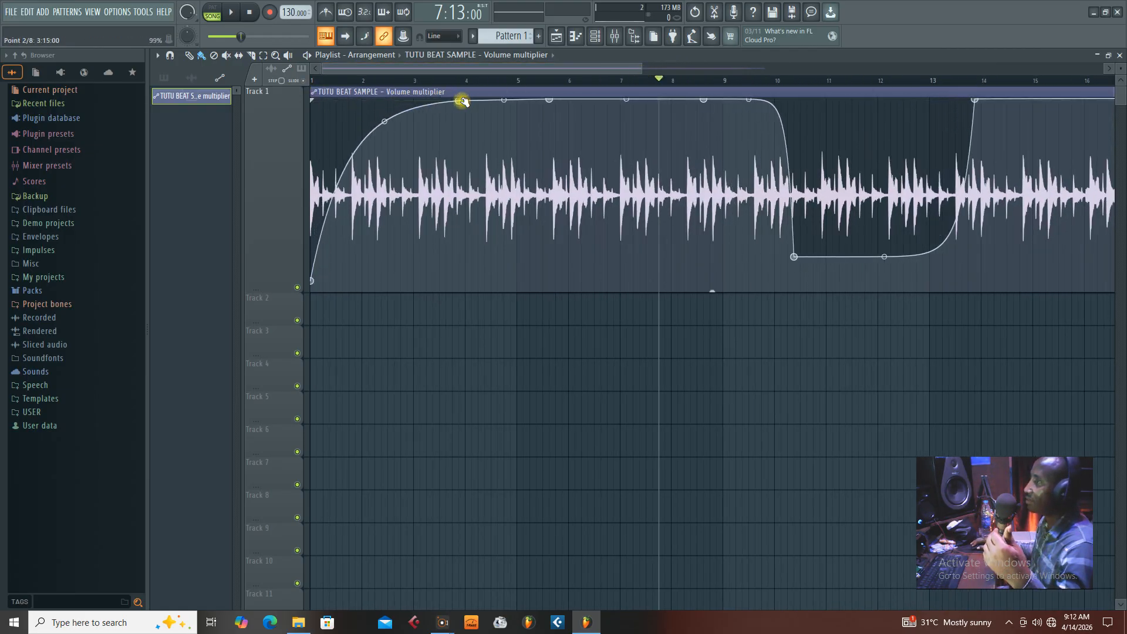
- Set the fade-in end point's mode to Double curve 2 and listen to the beat from 1:09:00
{"action": "right_click", "coordinate": [459, 102]}
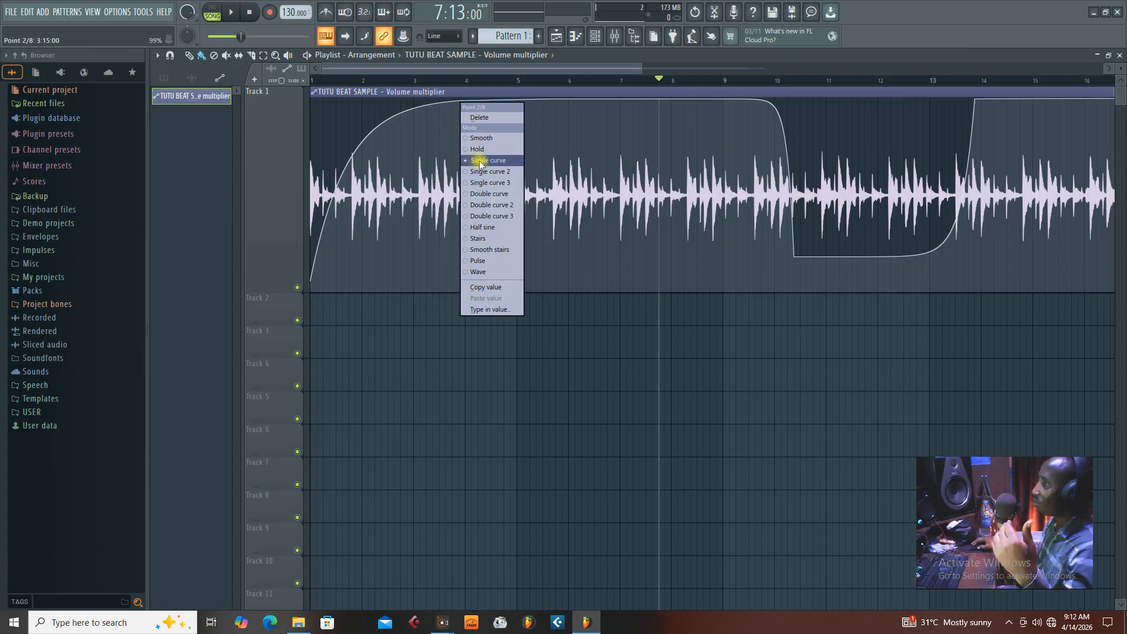
{"action": "left_click", "coordinate": [485, 205]}
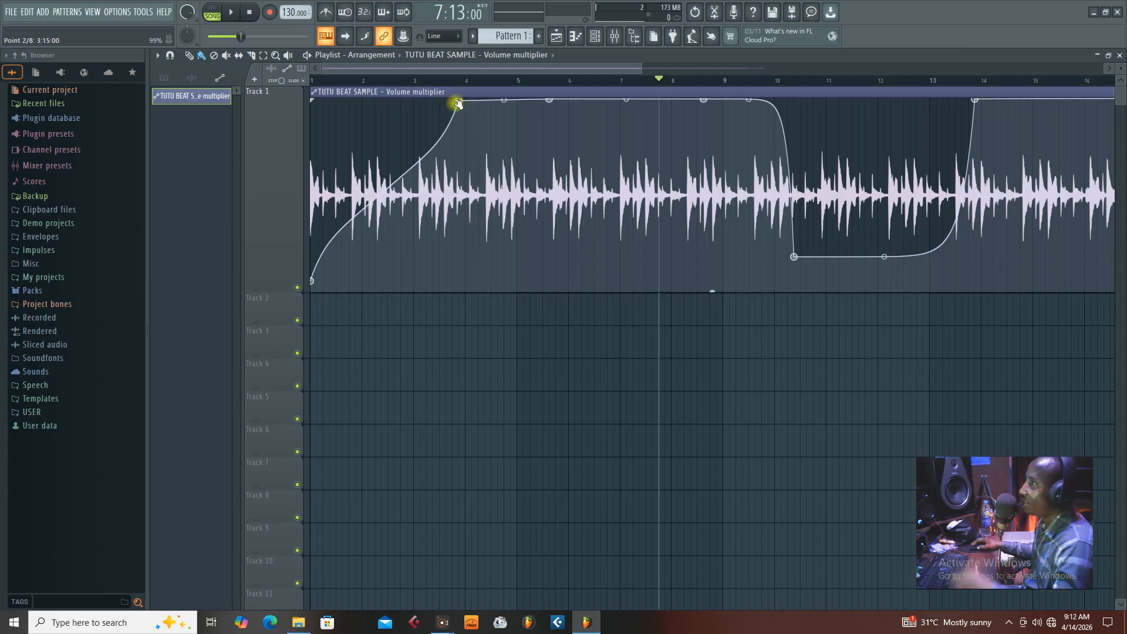
{"action": "left_click", "coordinate": [335, 81]}
{"action": "key", "text": "space"}
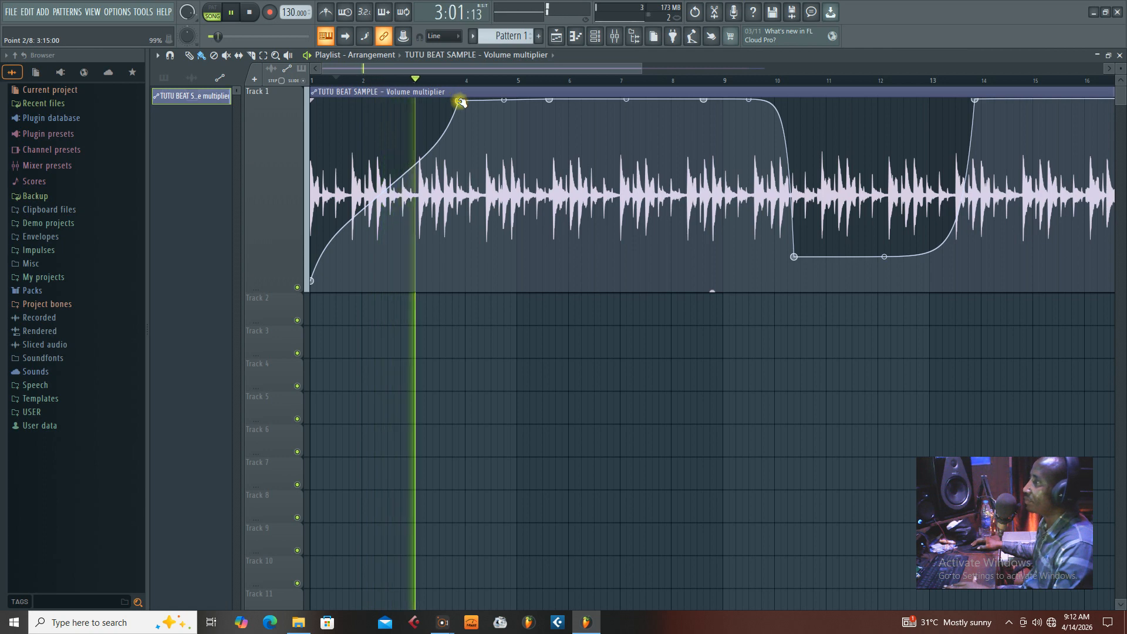
{"action": "key", "text": "space"}
- Try the Double curve 3 and Half sine modes on the fade-in's end point
{"action": "right_click", "coordinate": [459, 101]}
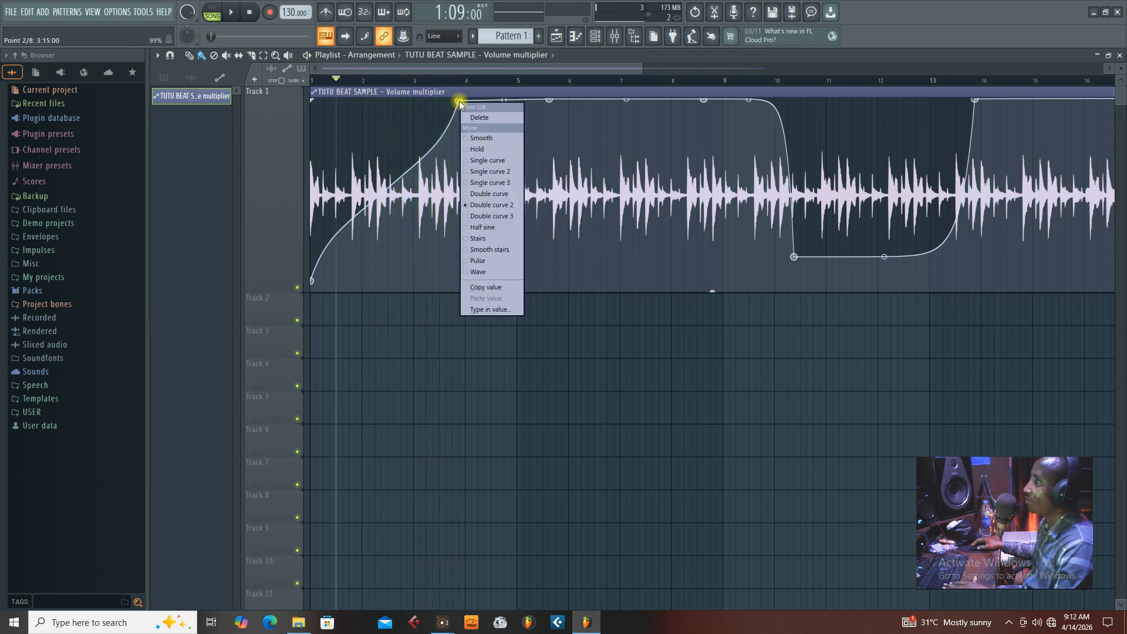
{"action": "left_click", "coordinate": [492, 216]}
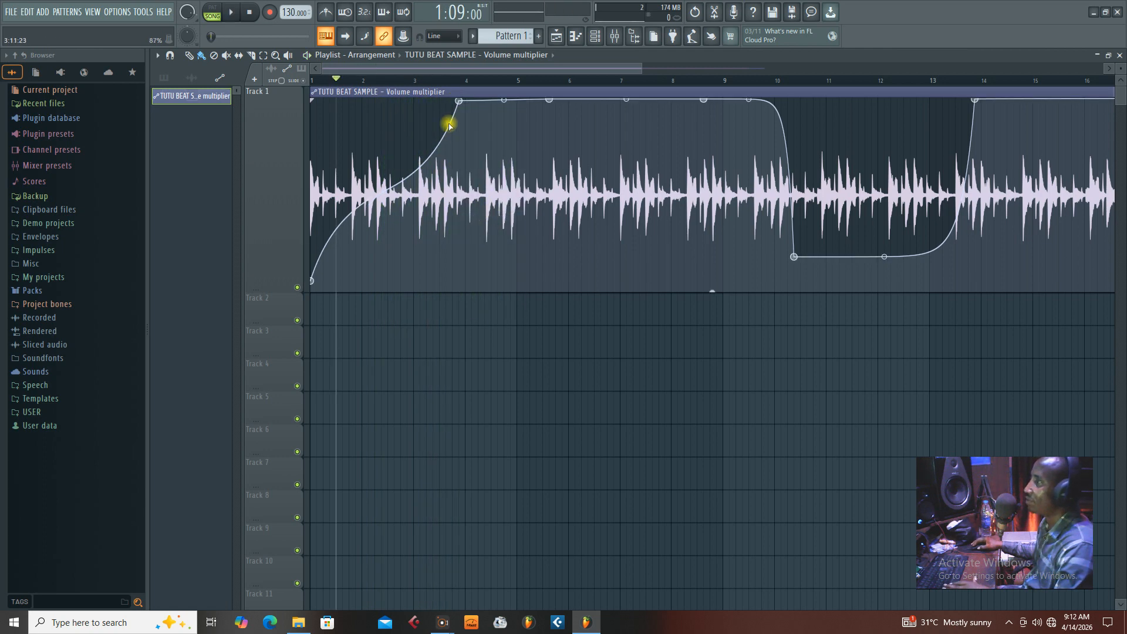
{"action": "right_click", "coordinate": [461, 102]}
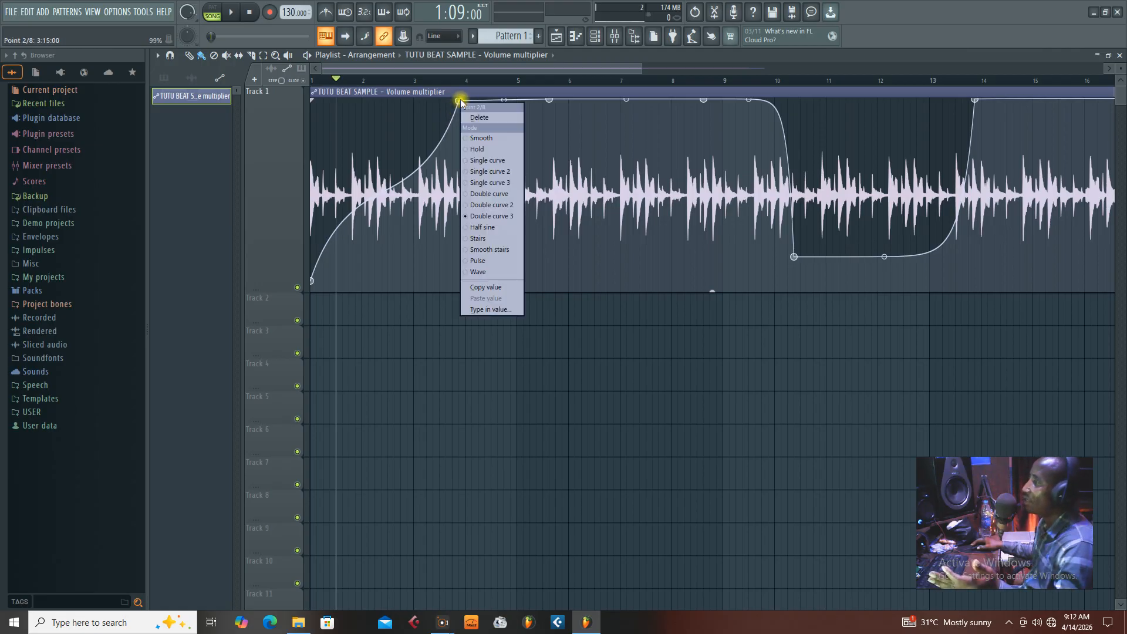
{"action": "left_click", "coordinate": [479, 227]}
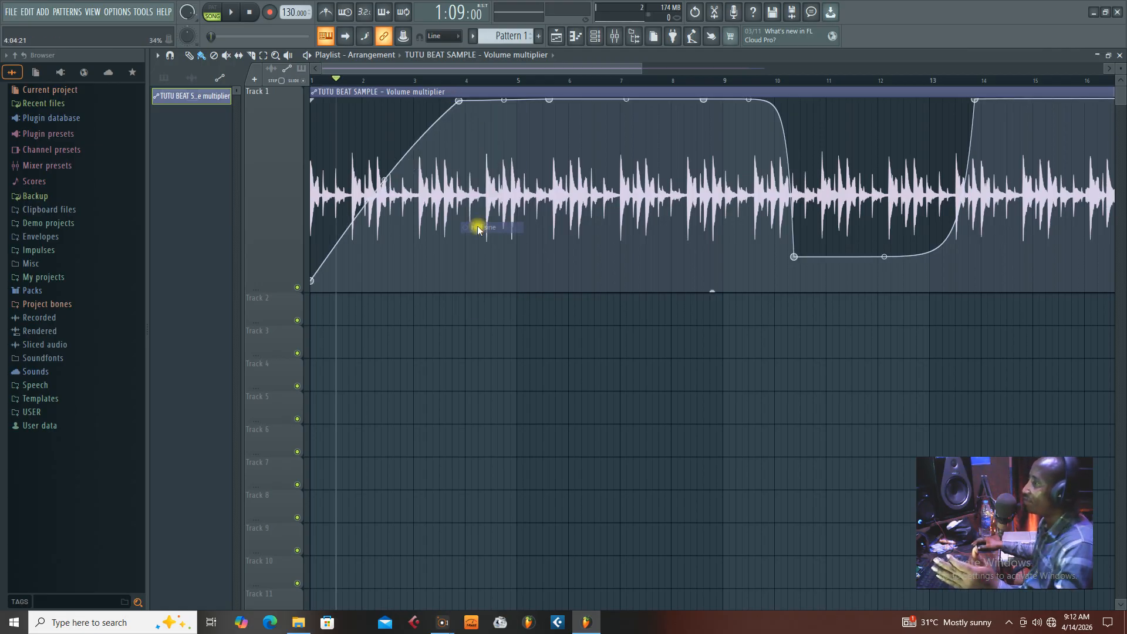
- Apply the Stairs mode to the fade-in's end point, listen to it, and move the point to 3:09:00
{"action": "right_click", "coordinate": [458, 101]}
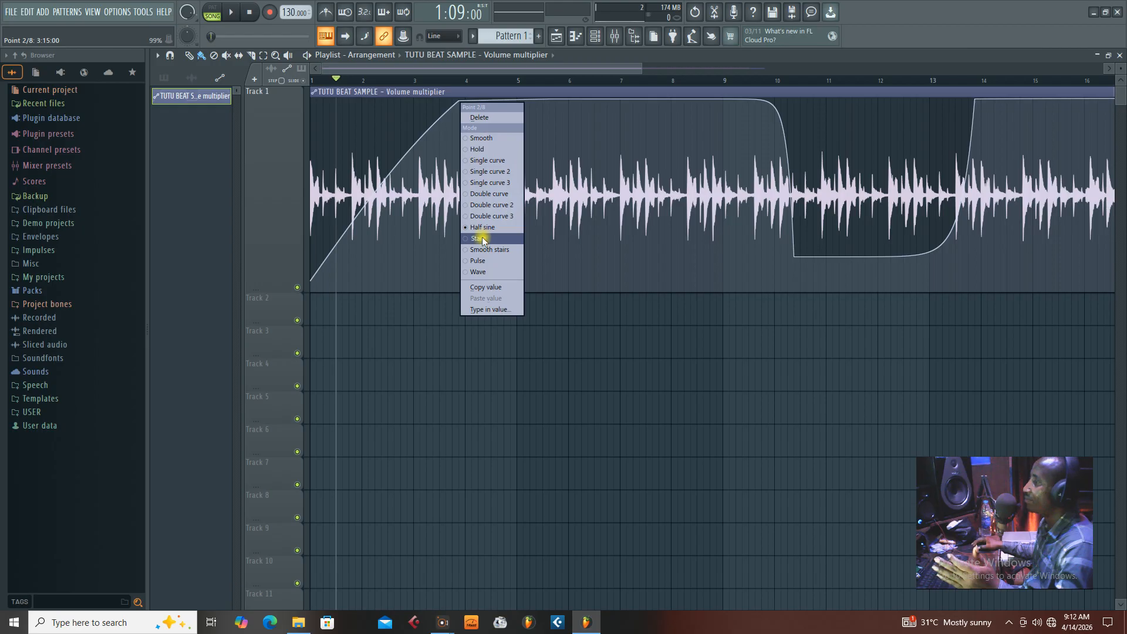
{"action": "left_click", "coordinate": [479, 239]}
{"action": "key", "text": "space"}
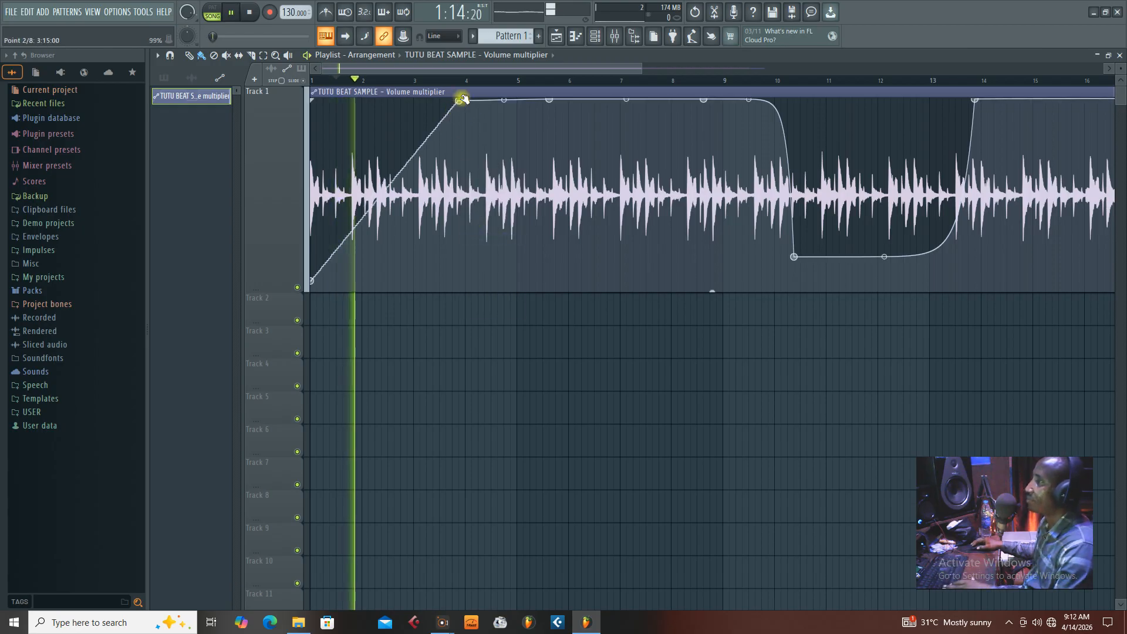
{"action": "left_click_drag", "start_coordinate": [463, 99], "coordinate": [441, 106]}
{"action": "key", "text": "space"}
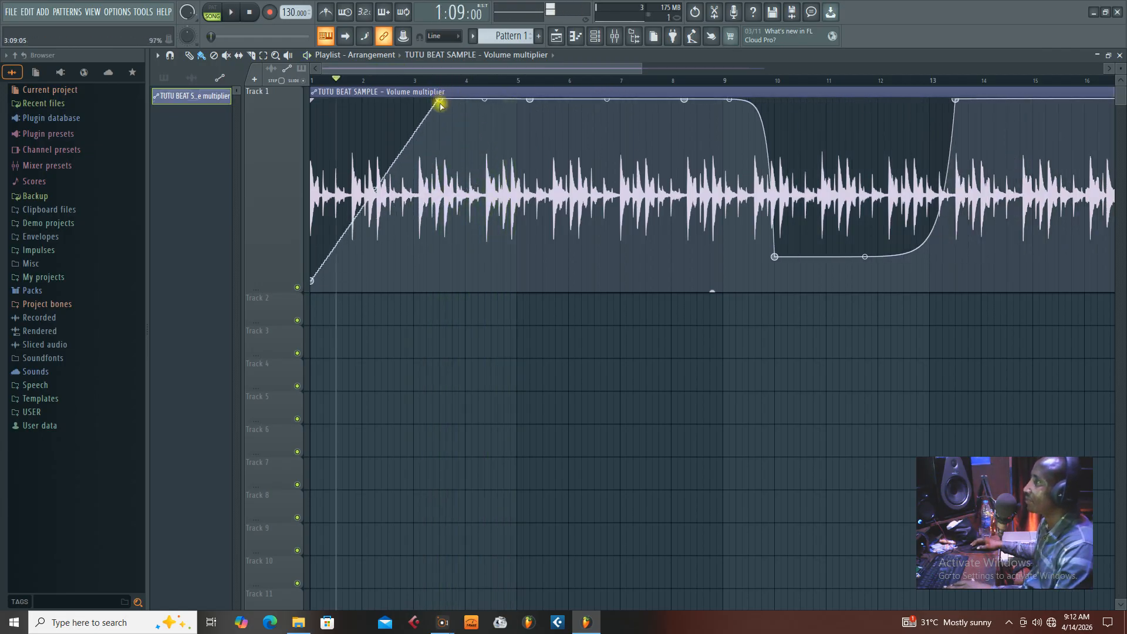
- Try the Smooth stairs and Pulse modes on the fade-in's end point, and listen to the rapid pulse
{"action": "right_click", "coordinate": [441, 95]}
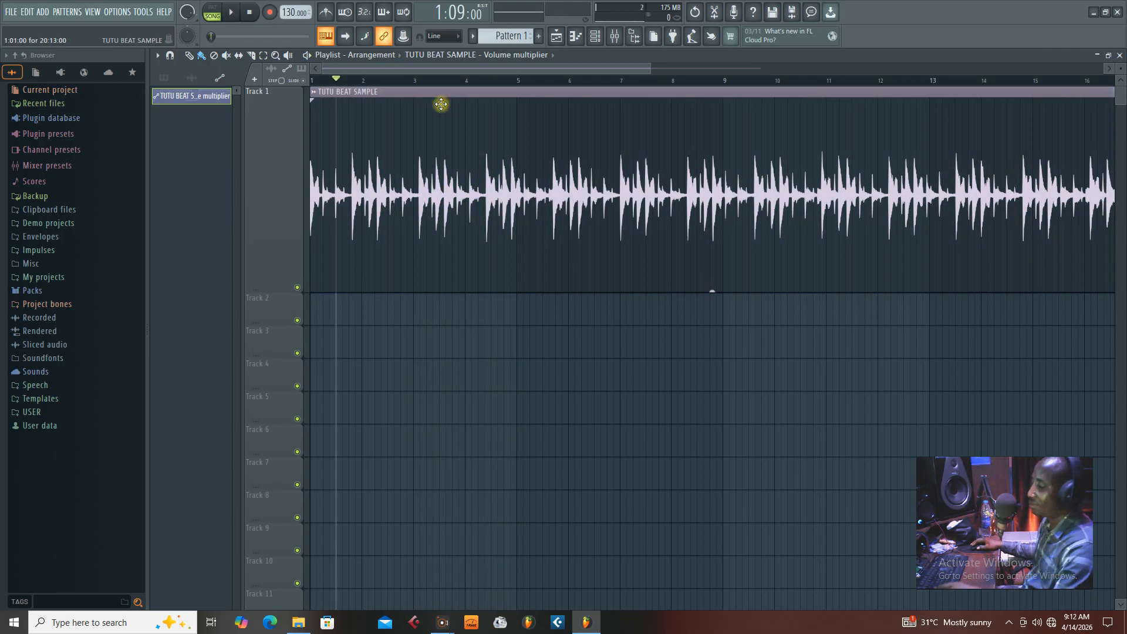
{"action": "key", "text": "ctrl+z"}
{"action": "right_click", "coordinate": [441, 103]}
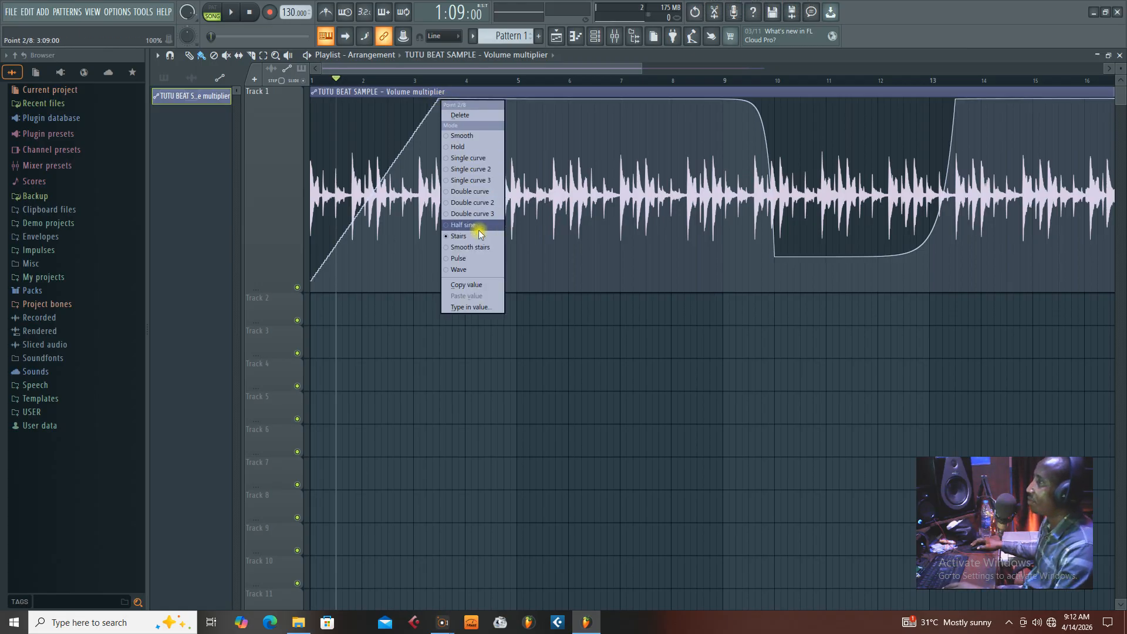
{"action": "left_click", "coordinate": [467, 248]}
{"action": "right_click", "coordinate": [440, 101]}
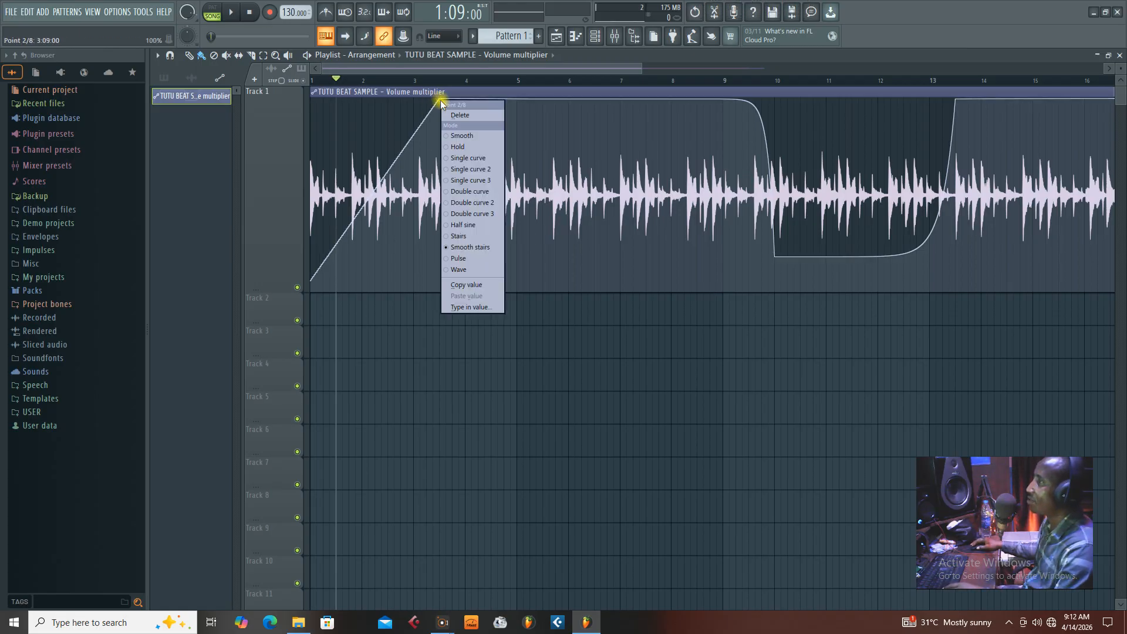
{"action": "left_click", "coordinate": [462, 257]}
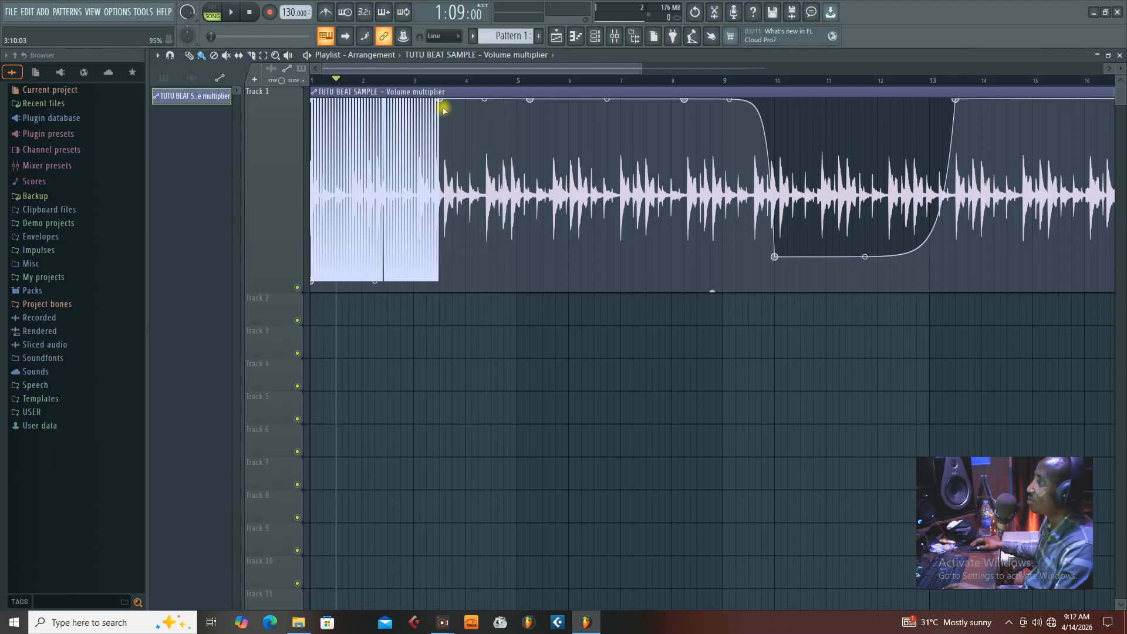
{"action": "key", "text": "space"}
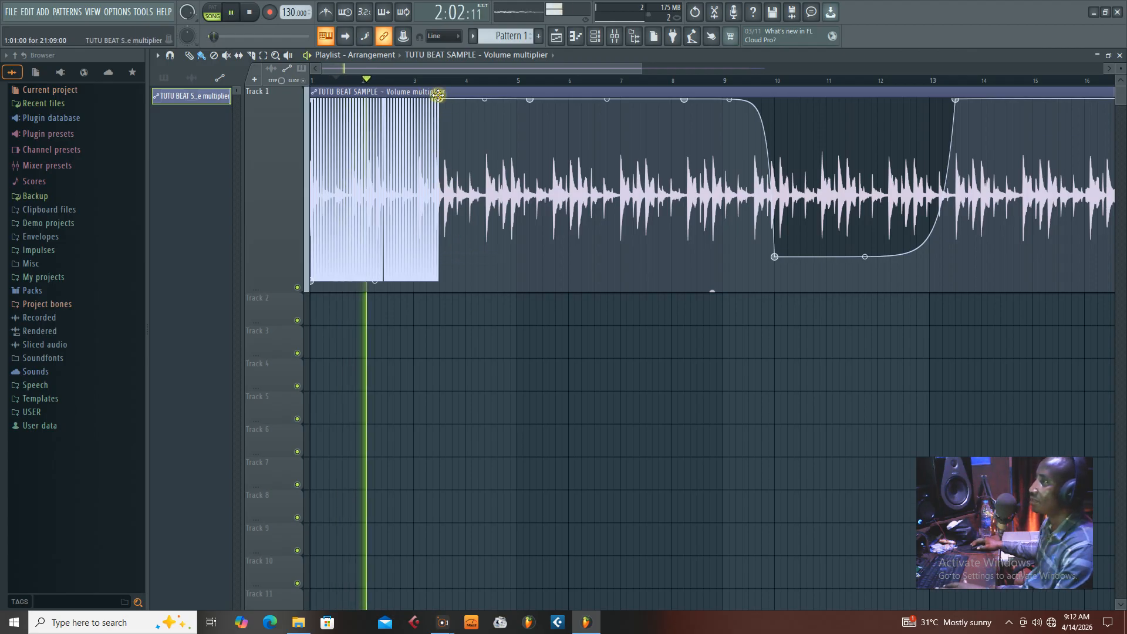
{"action": "left_click_drag", "start_coordinate": [641, 69], "coordinate": [455, 68]}
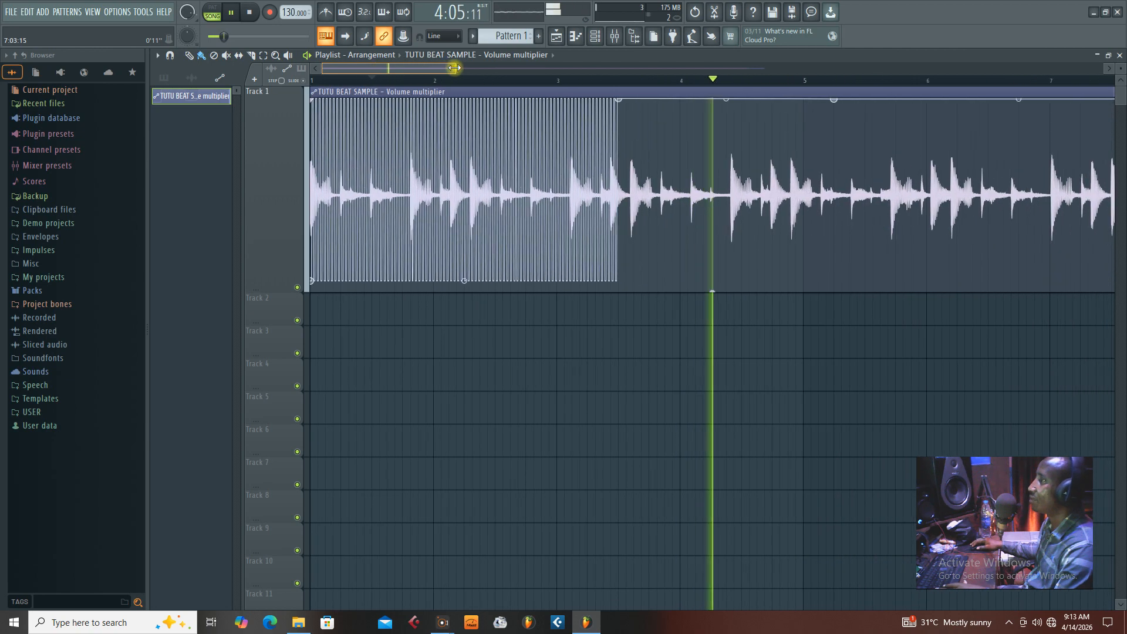
{"action": "key", "text": "space"}
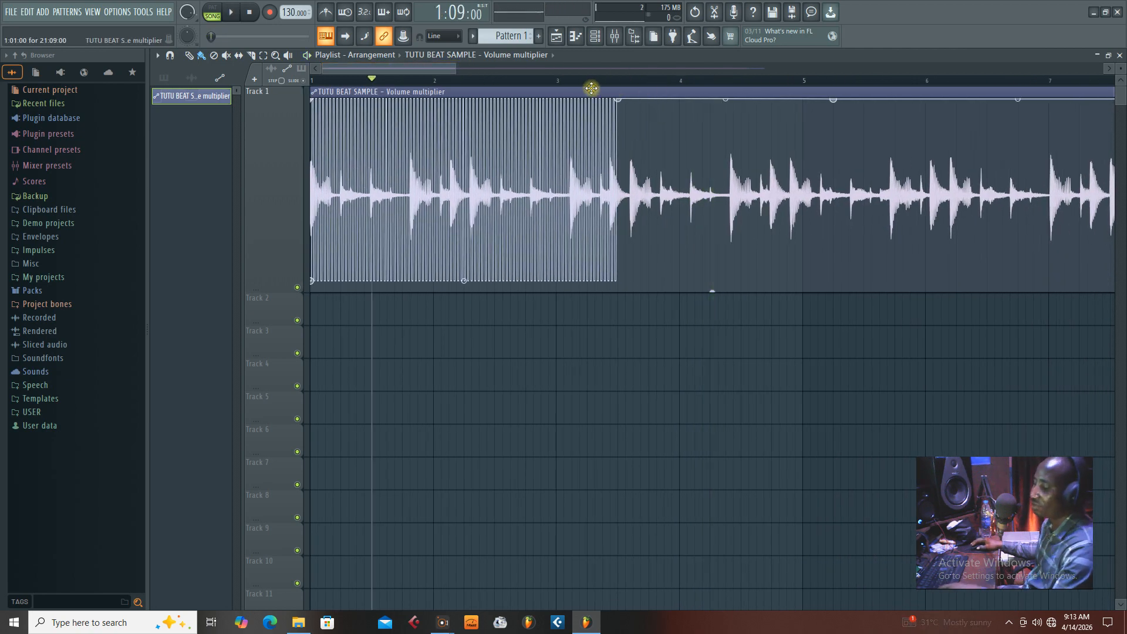
- Try the Wave mode on the fade-in's end point, listen to it, and undo the mode change
{"action": "right_click", "coordinate": [617, 99]}
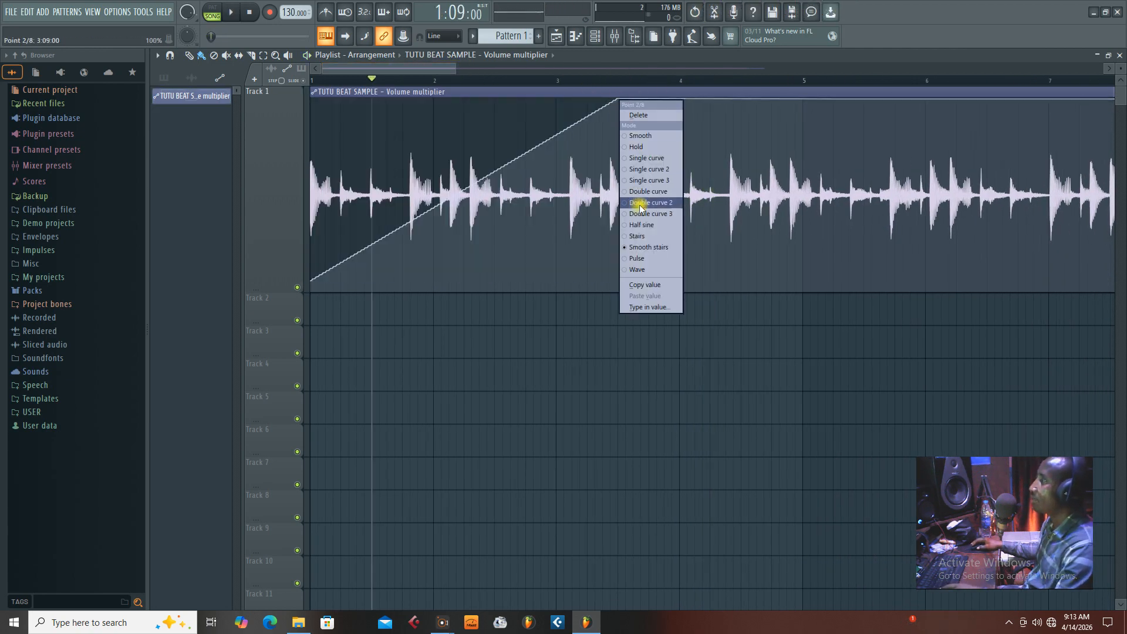
{"action": "left_click", "coordinate": [637, 270]}
{"action": "key", "text": "space"}
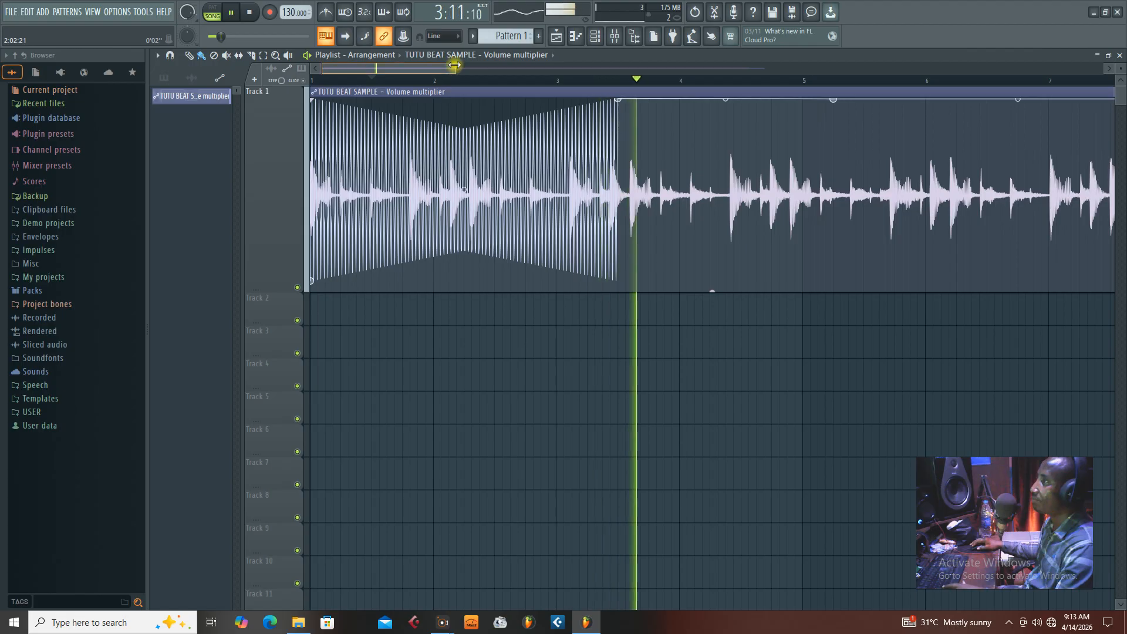
{"action": "left_click_drag", "start_coordinate": [455, 65], "coordinate": [693, 65]}
{"action": "key", "text": "space"}
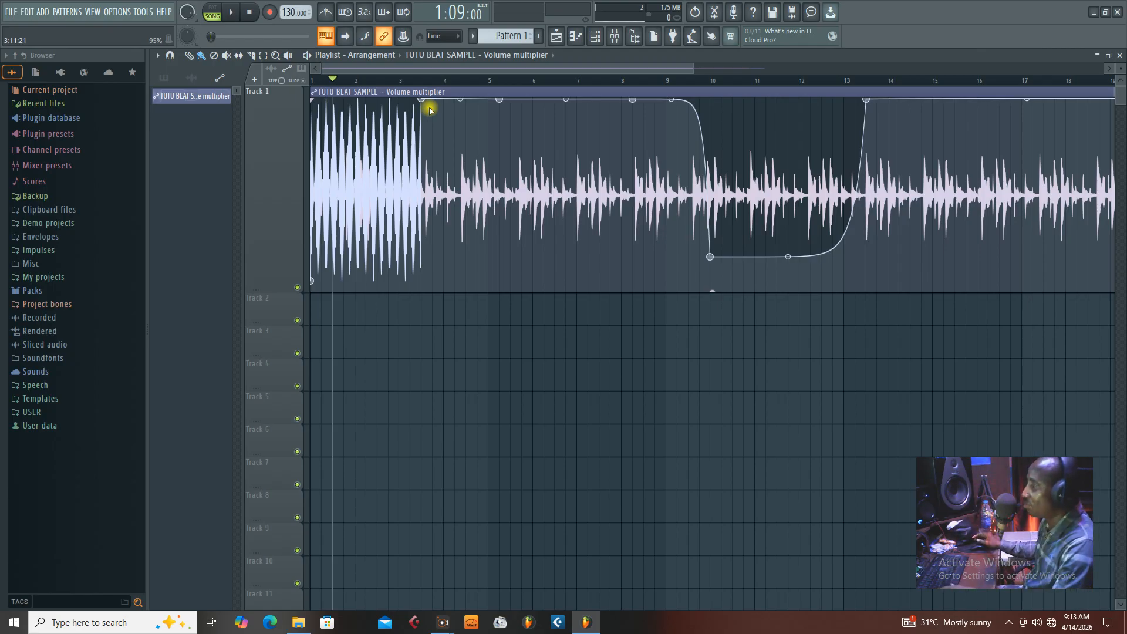
{"action": "key", "text": "ctrl+z"}
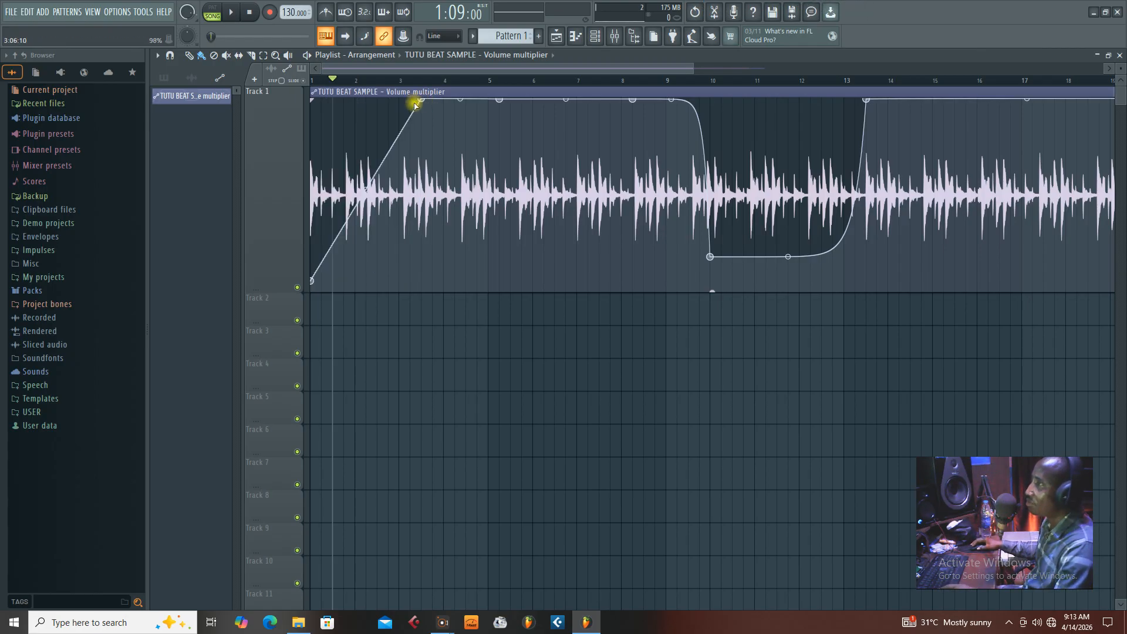
- Adjust the Smooth stairs fade-in's tension to about 66% for fewer, wider steps and listen to it
{"action": "left_click_drag", "start_coordinate": [364, 190], "coordinate": [364, 188]}
{"action": "key", "text": "space"}
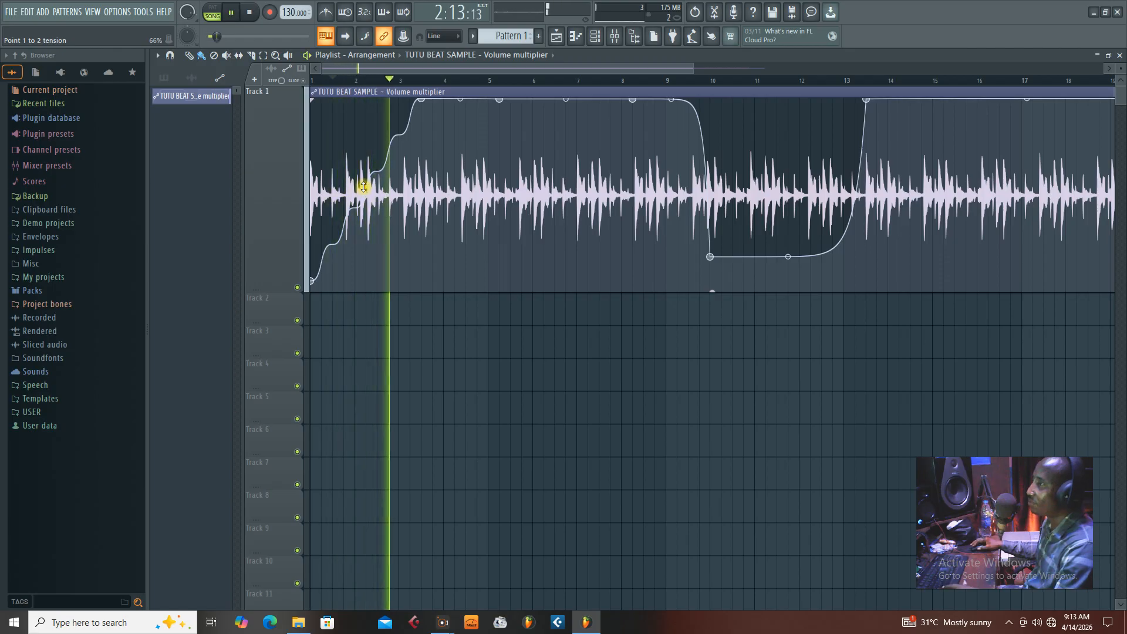
{"action": "key", "text": "space"}
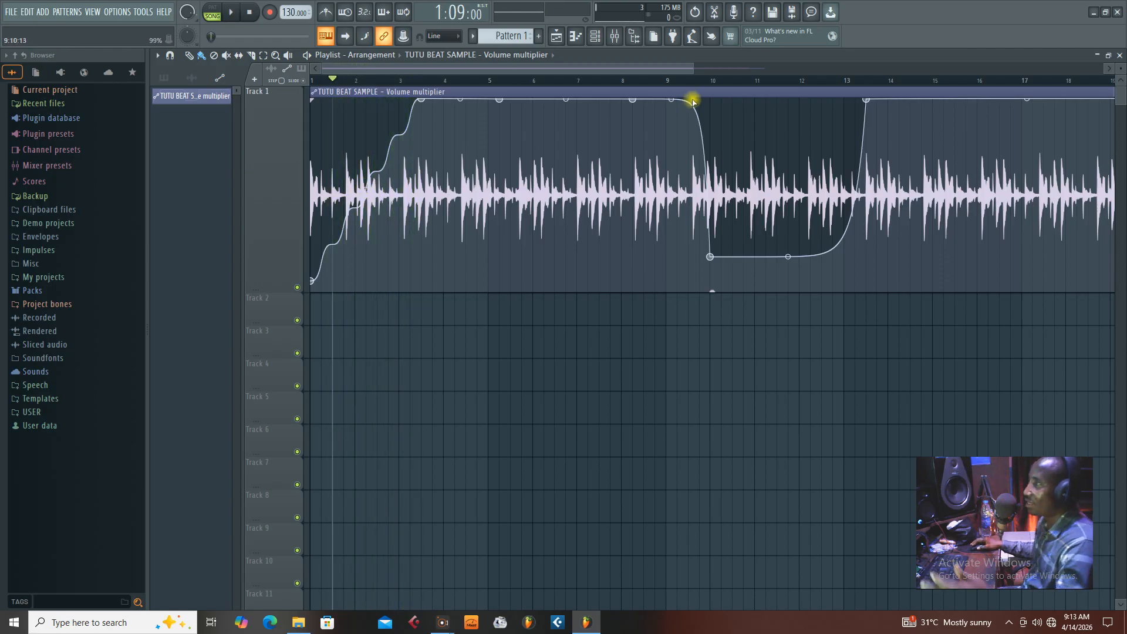
{"action": "left_click_drag", "start_coordinate": [695, 66], "coordinate": [417, 65]}
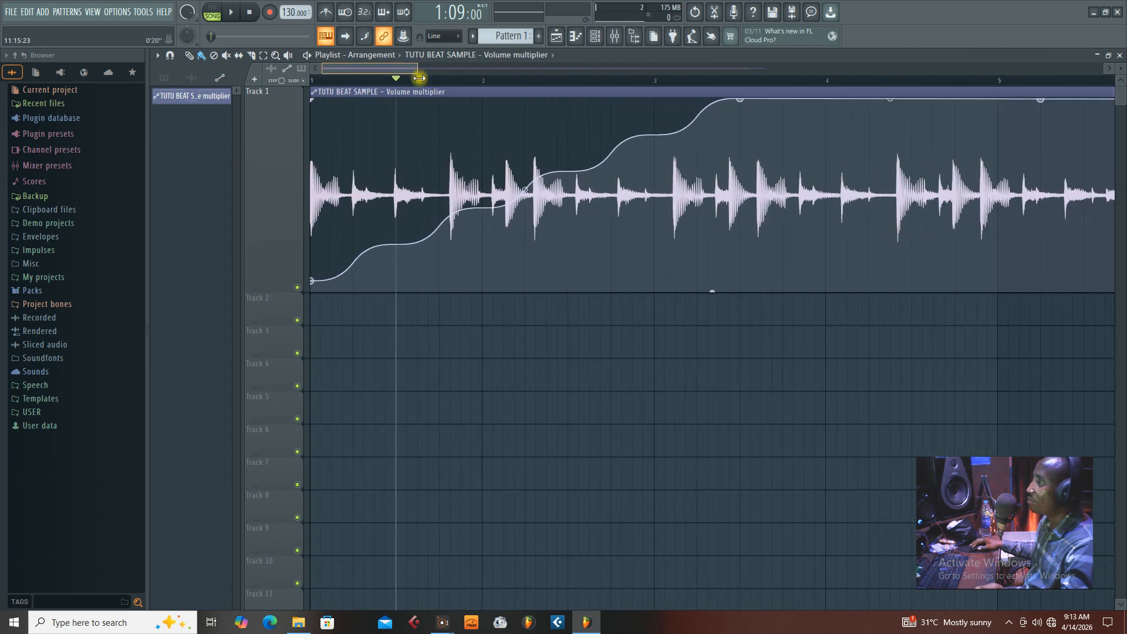
{"action": "left_click_drag", "start_coordinate": [536, 189], "coordinate": [526, 222]}
{"action": "key", "text": "space"}
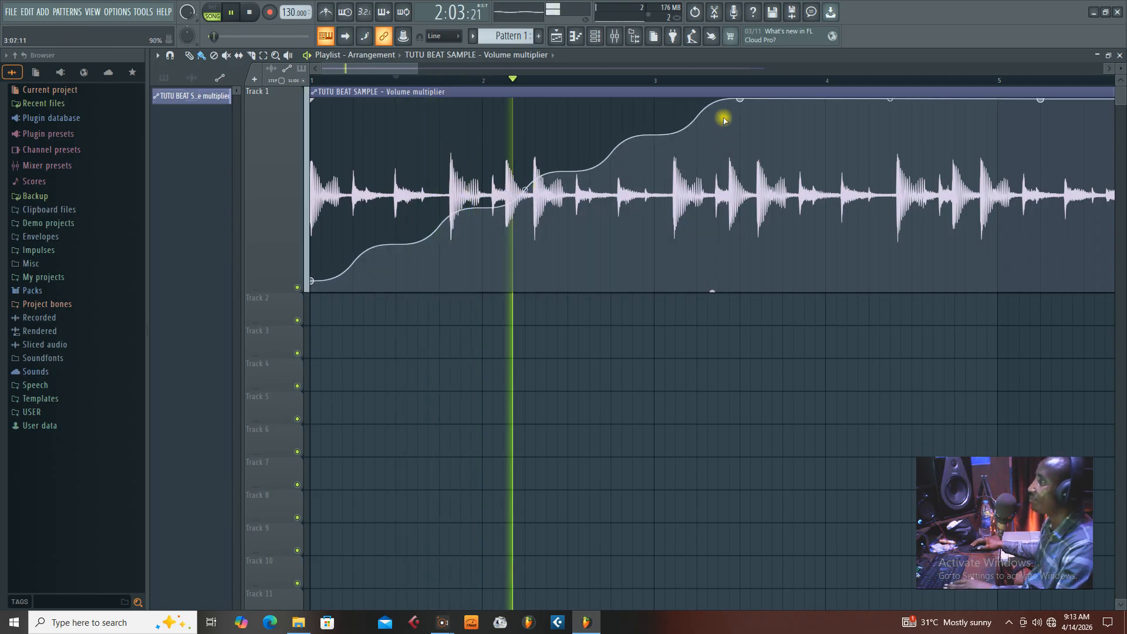
{"action": "key", "text": "space"}
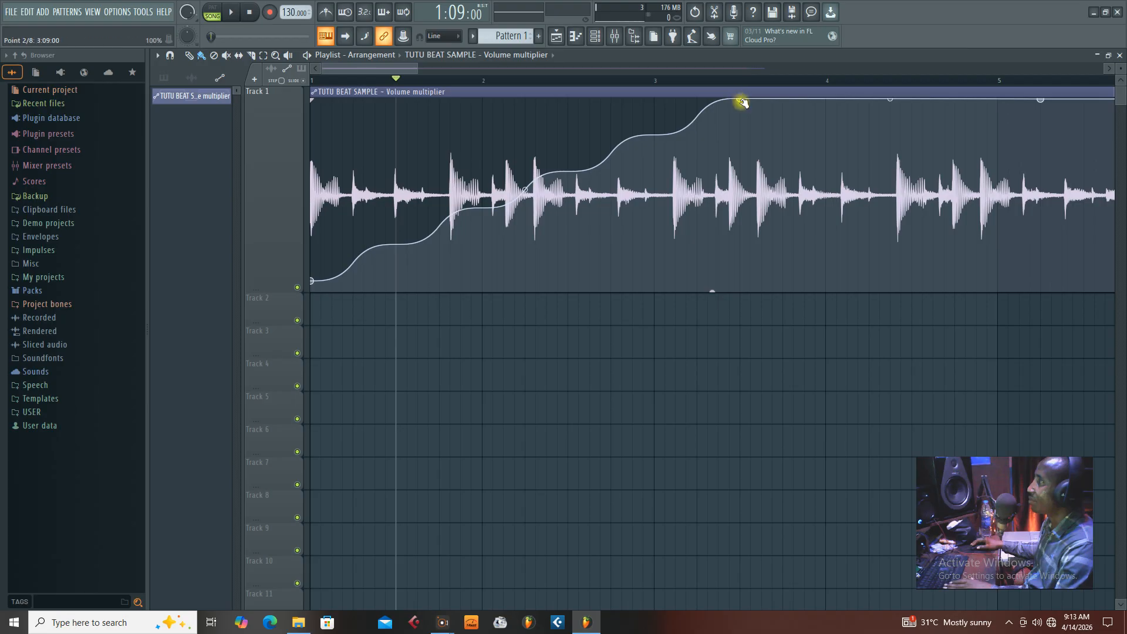
- Apply the Pulse mode to the fade-in's end point, fine-tune its tension to about 67%, and listen to the gated beat
{"action": "right_click", "coordinate": [743, 103]}
{"action": "key", "text": "ctrl+z"}
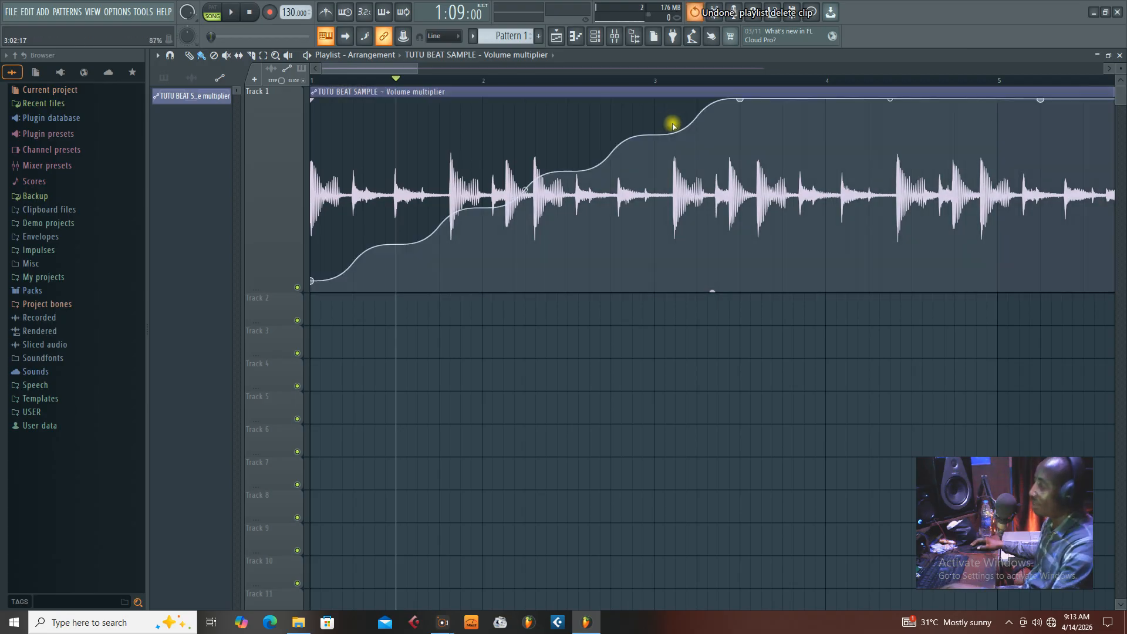
{"action": "right_click", "coordinate": [741, 100]}
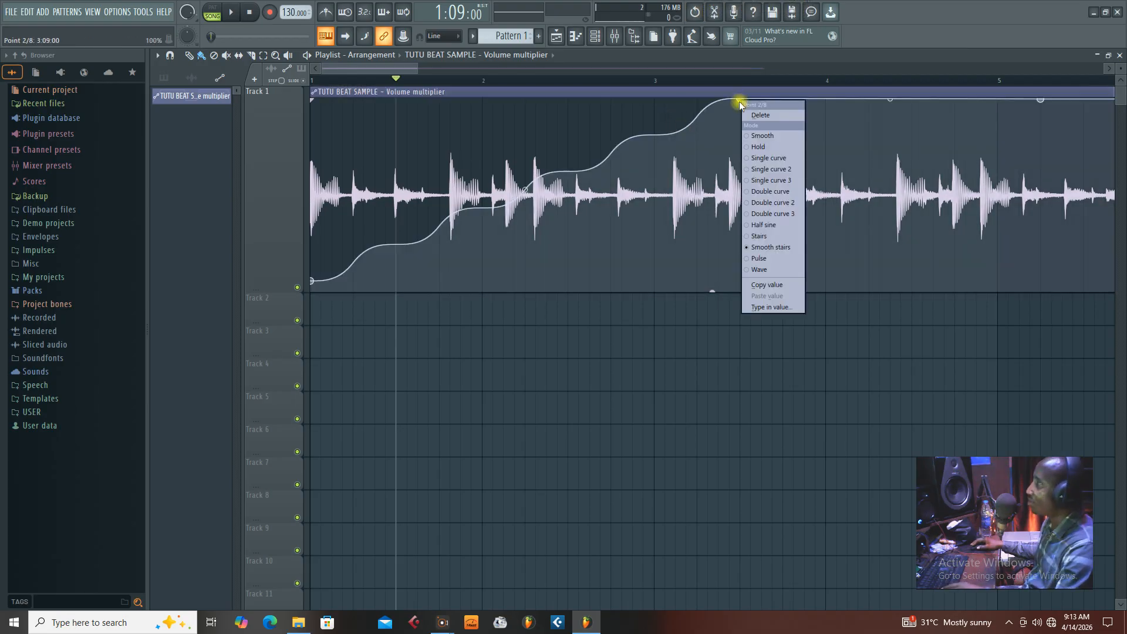
{"action": "left_click", "coordinate": [759, 258]}
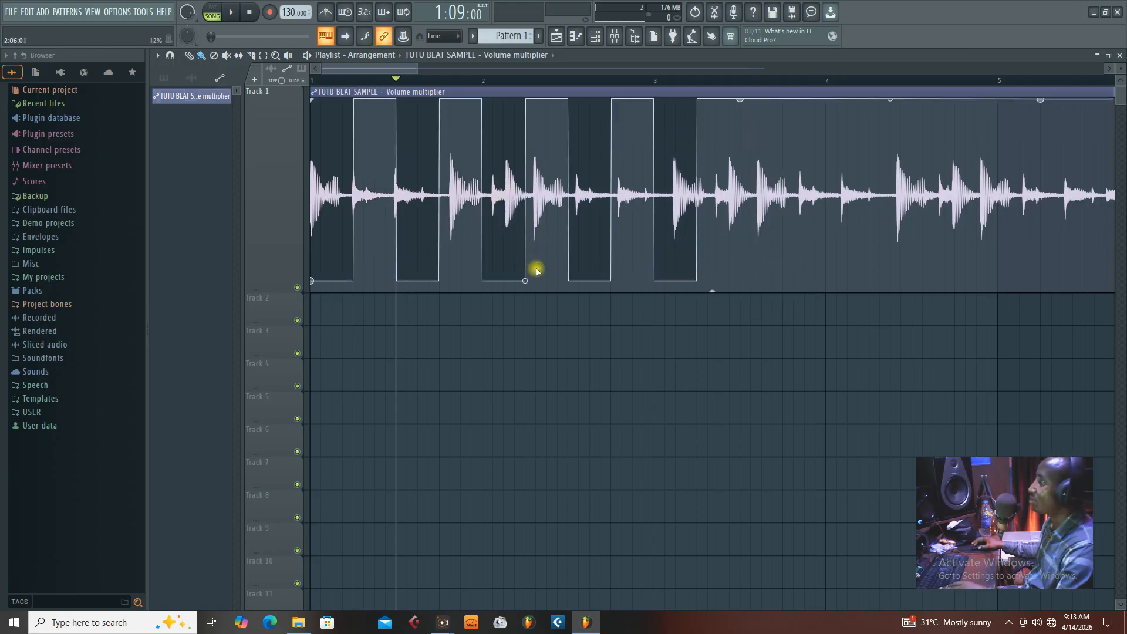
{"action": "mouse_move", "coordinate": [527, 280]}
{"action": "left_mouse_down"}
{"action": "mouse_move", "coordinate": [527, 267]}
{"action": "mouse_move", "coordinate": [527, 302]}
{"action": "mouse_move", "coordinate": [525, 280]}
{"action": "left_mouse_up"}
{"action": "key", "text": "space"}
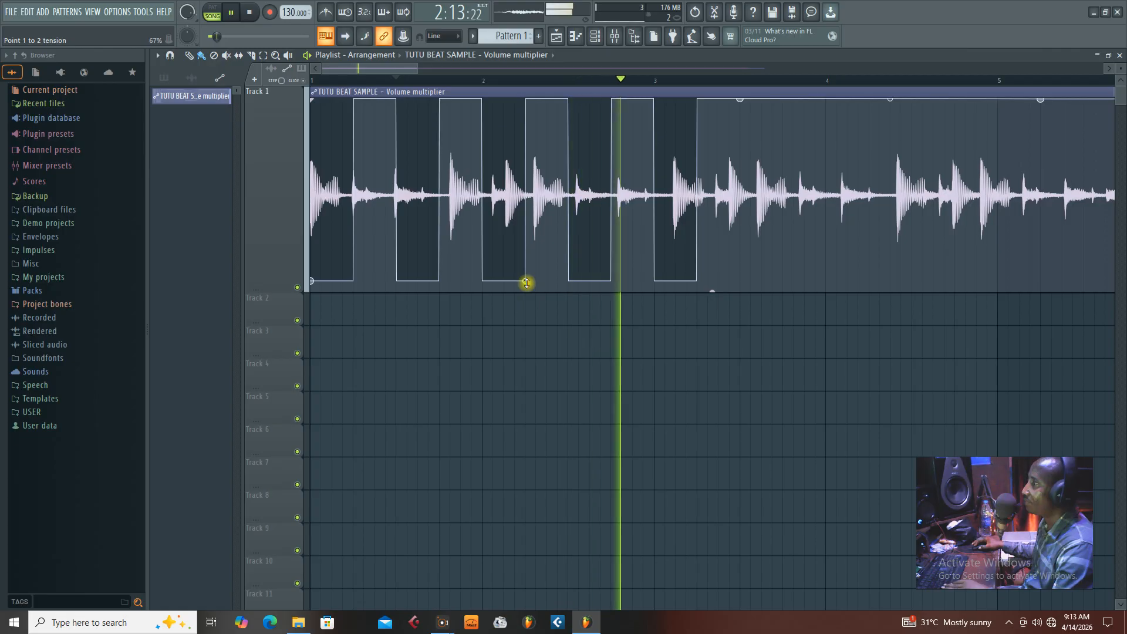
{"action": "key", "text": "space"}
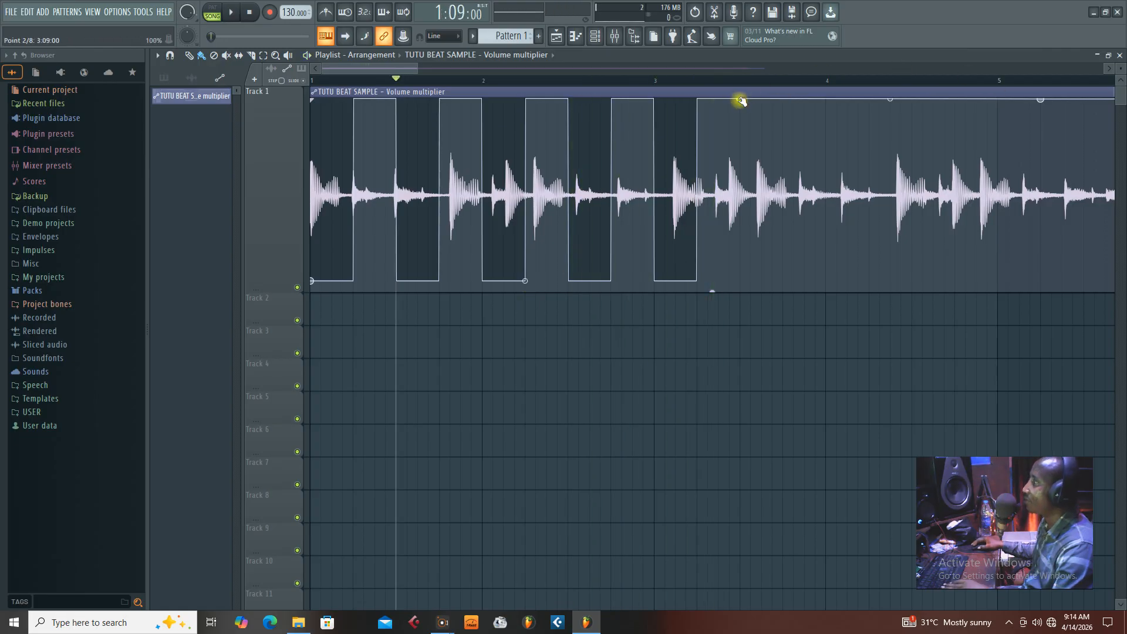
- Apply the Wave mode to the fade-in's end point, adjust its tension for fewer, wider cycles, and listen to it
{"action": "right_click", "coordinate": [740, 101]}
{"action": "left_click", "coordinate": [759, 270]}
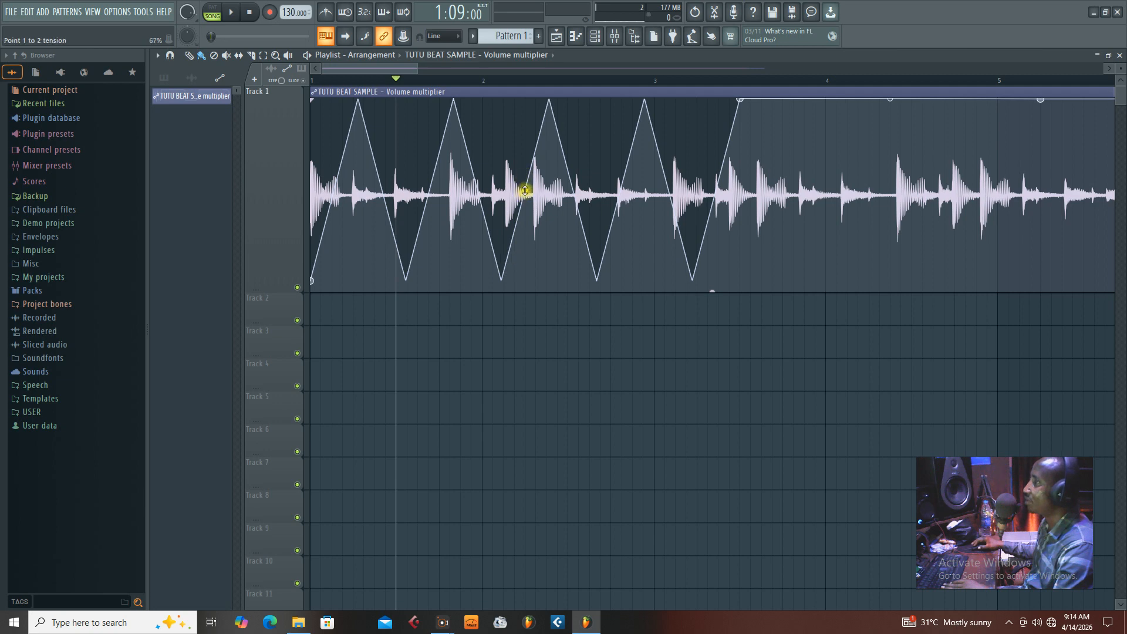
{"action": "mouse_move", "coordinate": [526, 190]}
{"action": "left_mouse_down"}
{"action": "mouse_move", "coordinate": [526, 177]}
{"action": "mouse_move", "coordinate": [525, 203]}
{"action": "mouse_move", "coordinate": [524, 174]}
{"action": "left_mouse_up"}
{"action": "key", "text": "space"}
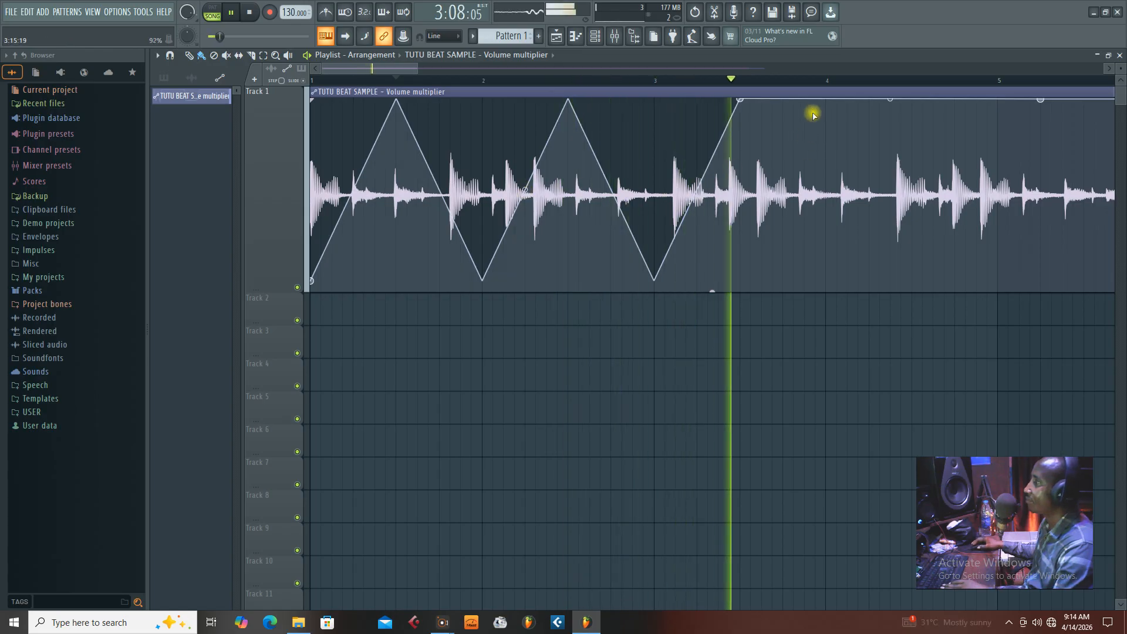
{"action": "key", "text": "space"}
- Apply the Single curve 2 mode to the fade-in's end point and set its tension to about 55%
{"action": "right_click", "coordinate": [740, 99]}
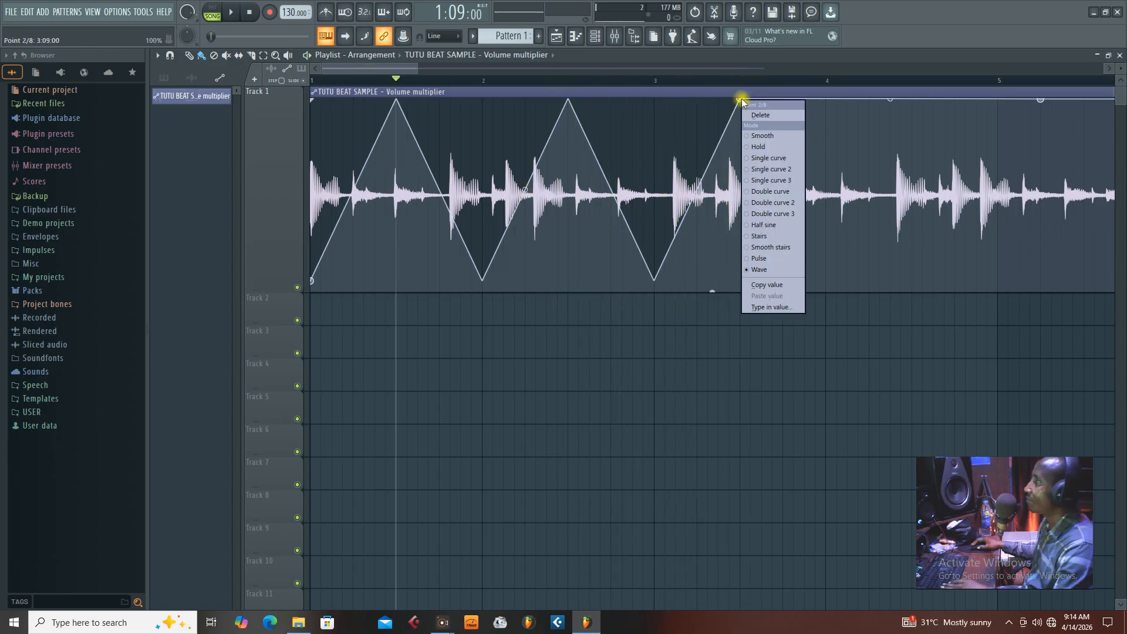
{"action": "left_click", "coordinate": [763, 169]}
{"action": "mouse_move", "coordinate": [526, 128]}
{"action": "left_mouse_down"}
{"action": "mouse_move", "coordinate": [525, 153]}
{"action": "mouse_move", "coordinate": [524, 144]}
{"action": "left_mouse_up"}
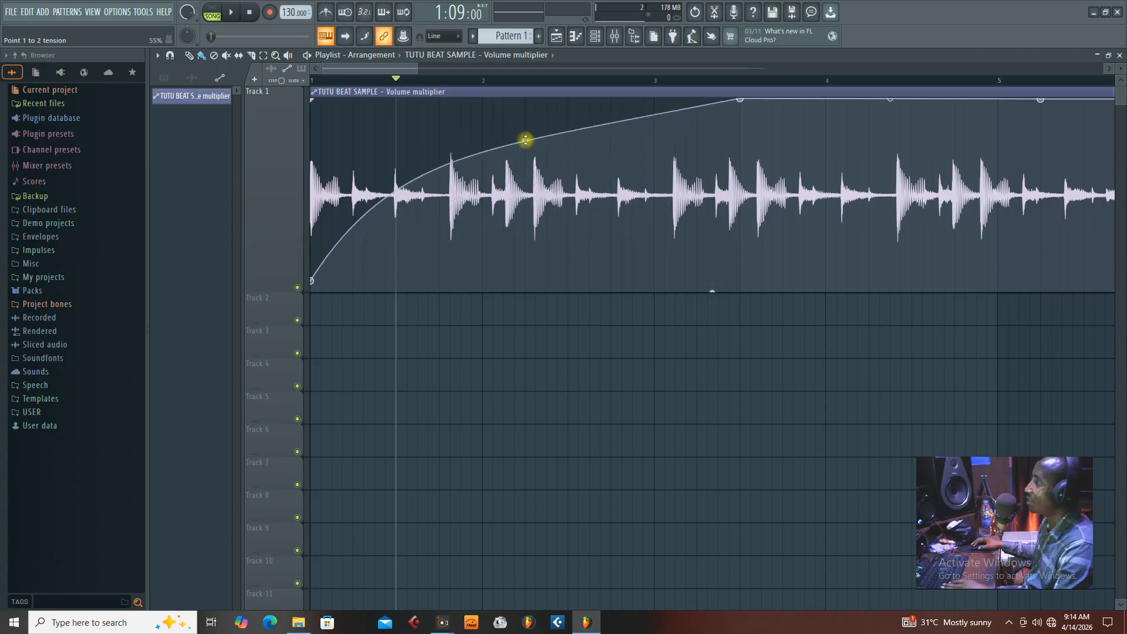
- Apply the Single curve 3 mode to the fade-in's end point, soften its bend, and listen to the automated beat from 1:09:00
{"action": "right_click", "coordinate": [741, 101]}
{"action": "left_click", "coordinate": [761, 182]}
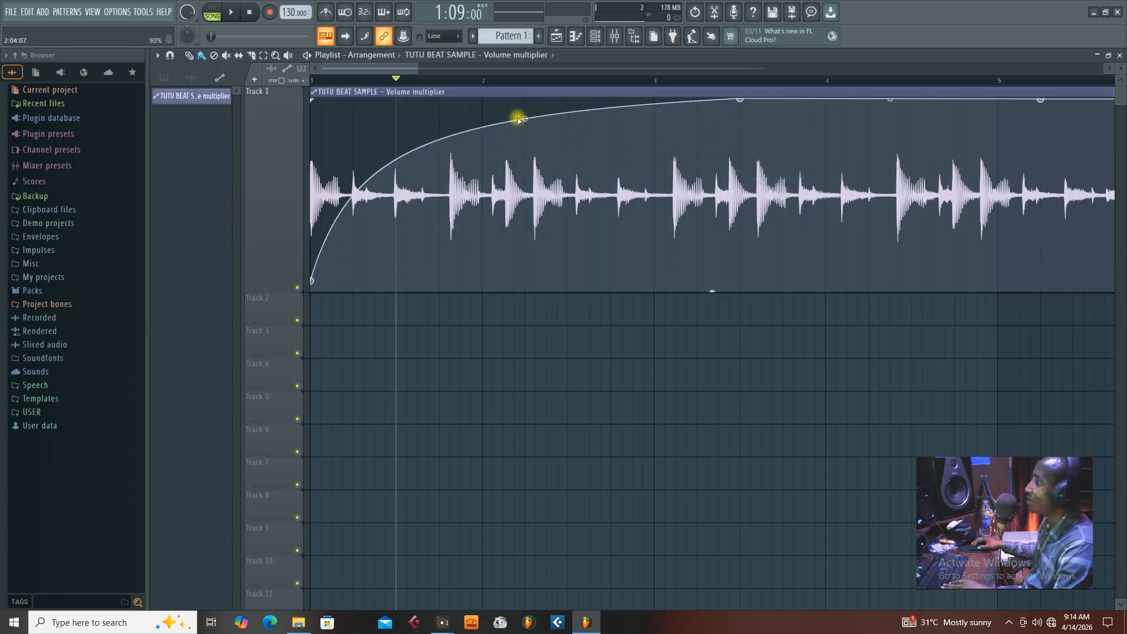
{"action": "left_click_drag", "start_coordinate": [526, 116], "coordinate": [534, 146]}
{"action": "key", "text": "space"}
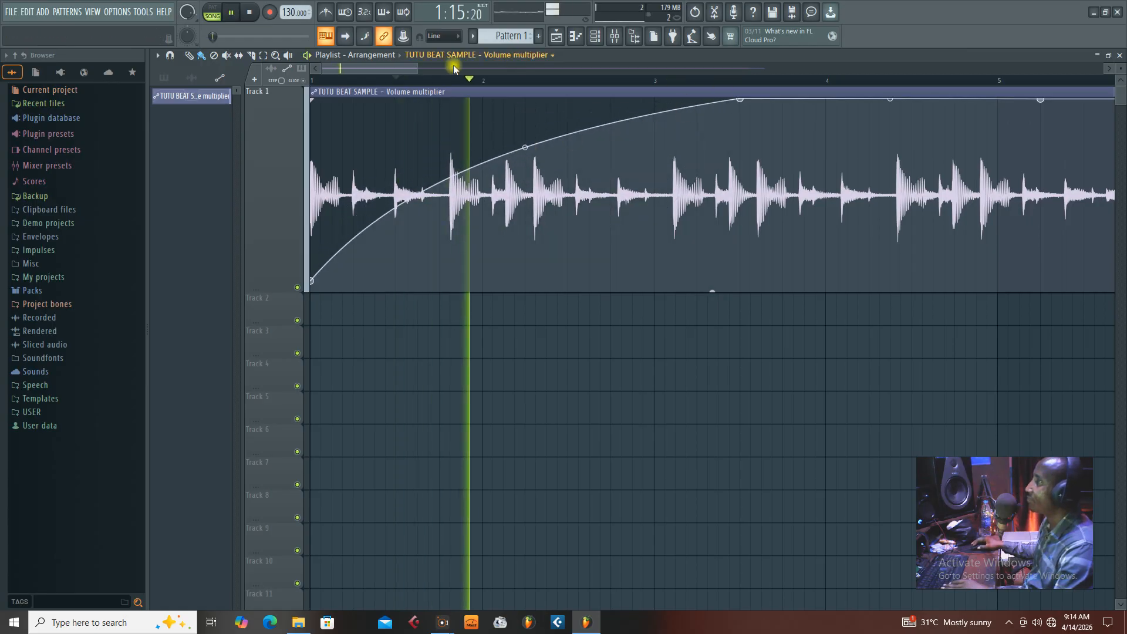
{"action": "left_click_drag", "start_coordinate": [418, 69], "coordinate": [727, 70]}
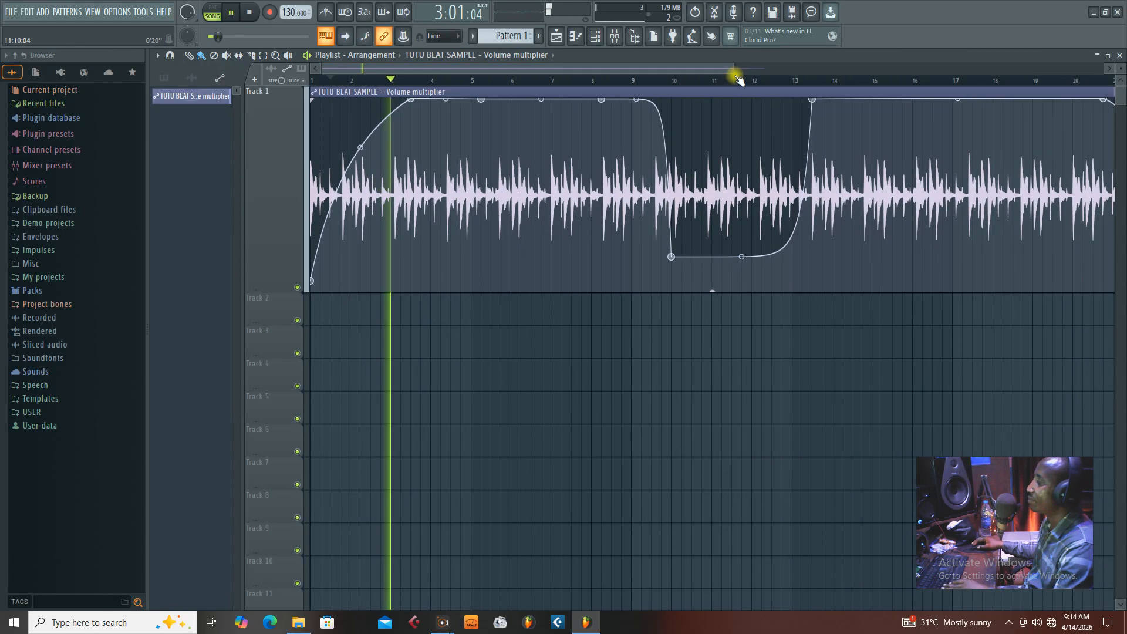
{"action": "key", "text": "space"}
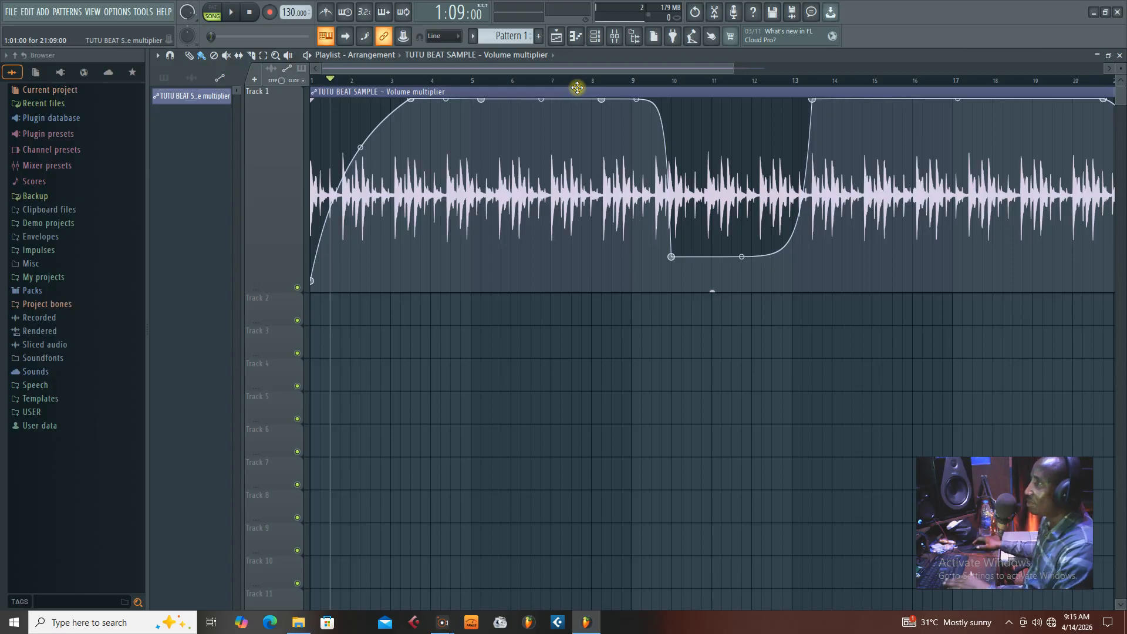
{"action": "key", "text": "space"}
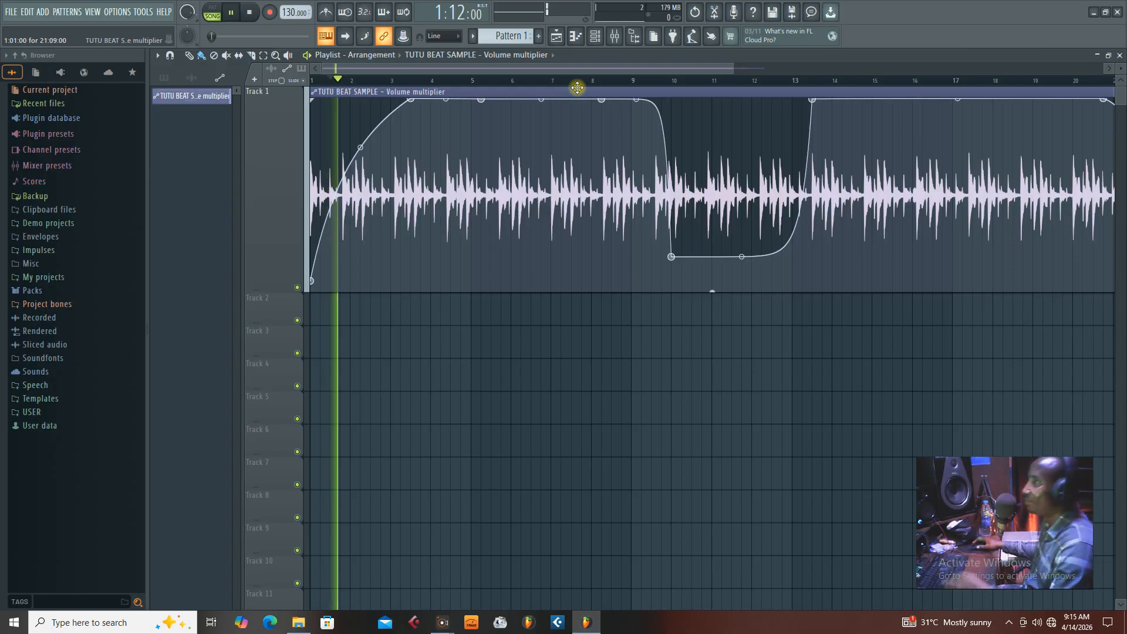